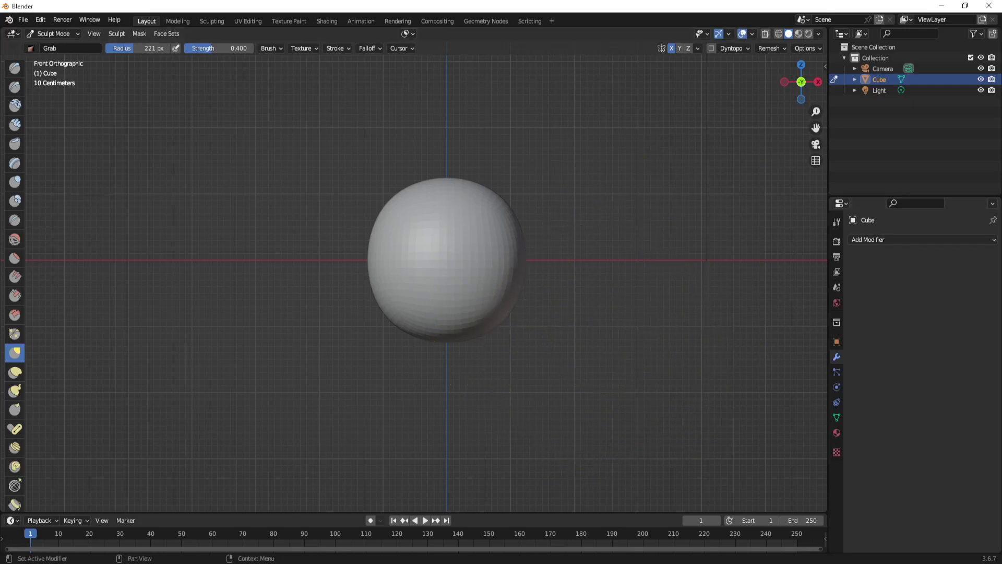
# Pull the sphere's bottom down with Grab, then push it back into a rounder egg
pyautogui.press('f')
pyautogui.click(569, 251)
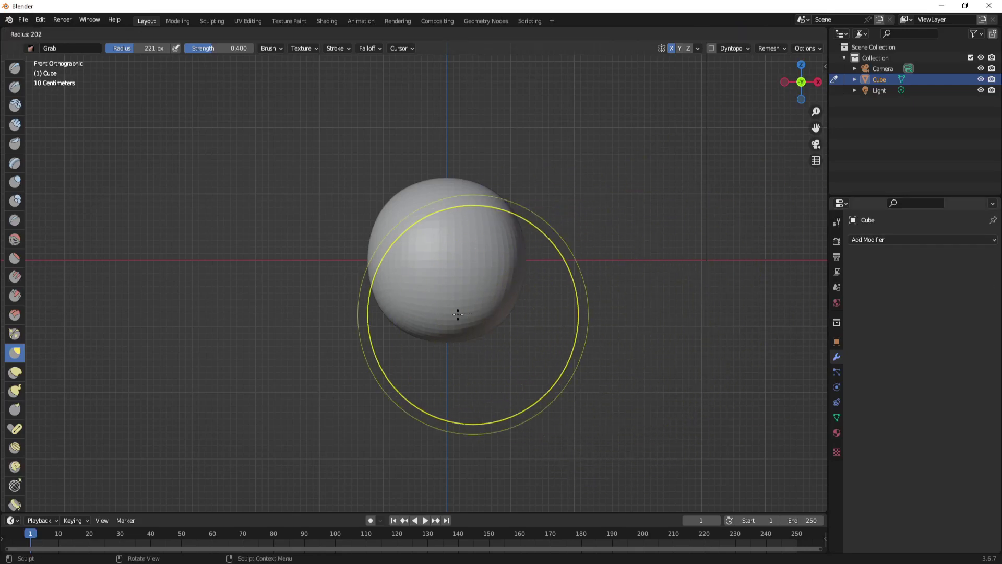
pyautogui.moveTo(446, 329); pyautogui.dragTo(453, 414)
pyautogui.press('f')
pyautogui.click(409, 331)
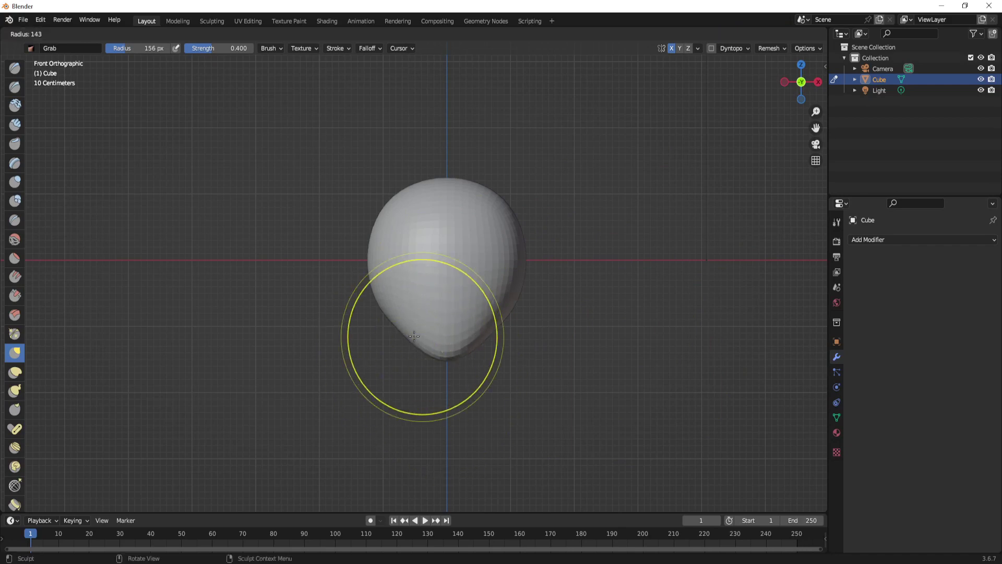
pyautogui.moveTo(443, 365); pyautogui.dragTo(442, 324)
pyautogui.click(462, 347)
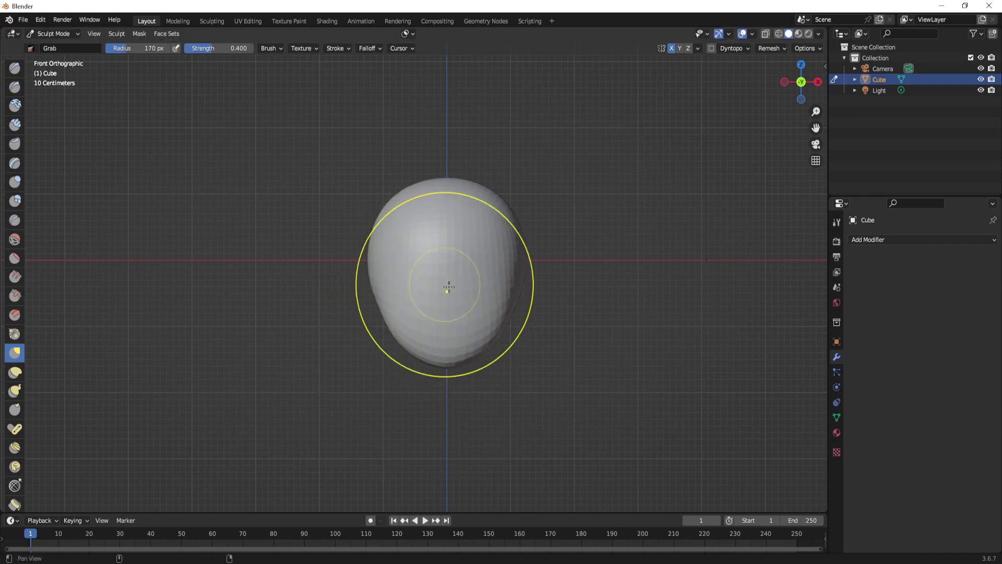
# Round out the head's left side, then check it from the front and right views
pyautogui.keyDown('shift'); pyautogui.moveTo(448, 286); pyautogui.dragTo(446, 326, button='middle'); pyautogui.keyUp('shift')
pyautogui.press('[')
pyautogui.moveTo(371, 298)
pyautogui.mouseDown()
pyautogui.moveTo(410, 294)
pyautogui.moveTo(376, 297)
pyautogui.mouseUp()
pyautogui.press('f')
pyautogui.click(379, 294)
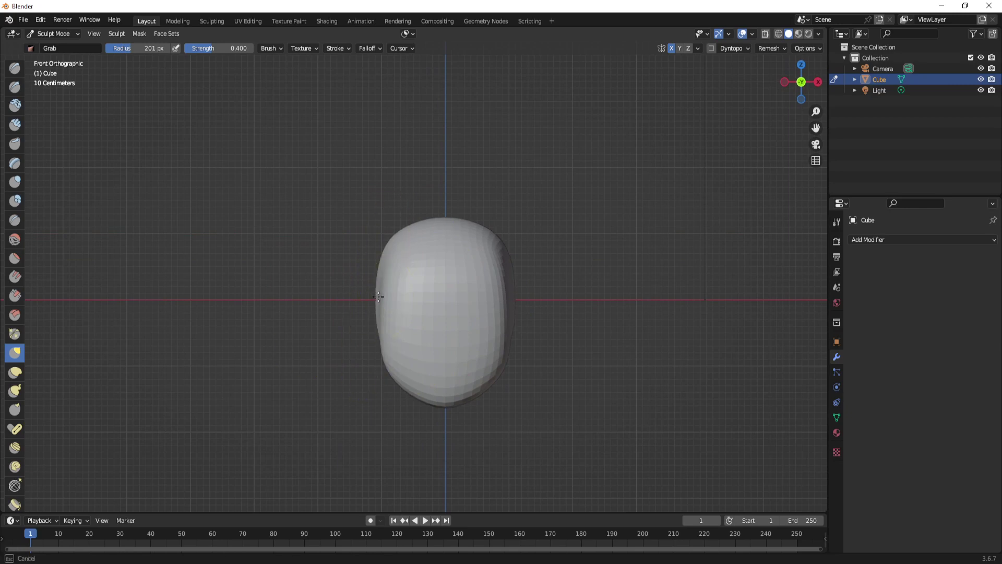
pyautogui.moveTo(379, 296); pyautogui.dragTo(405, 363)
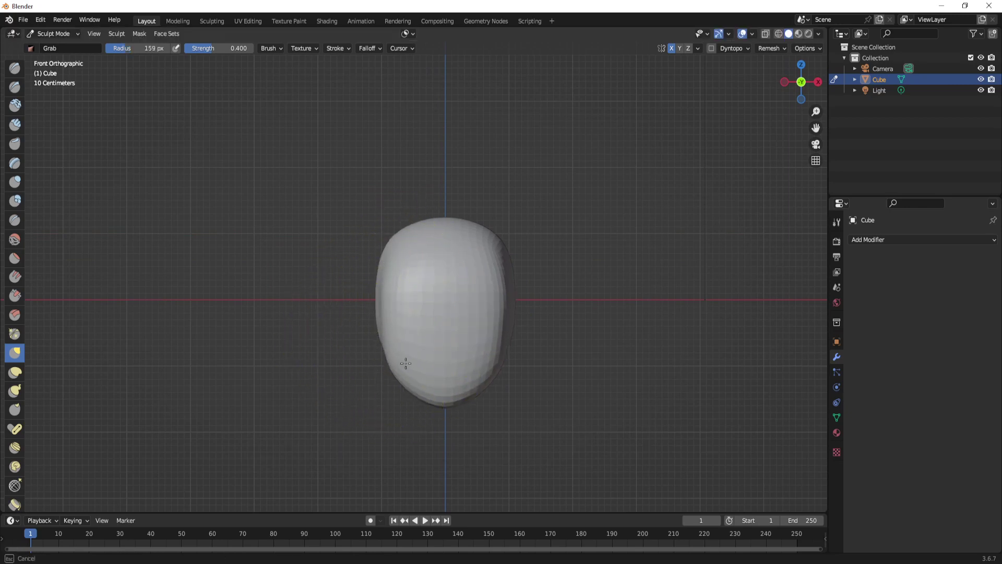
pyautogui.moveTo(449, 347); pyautogui.dragTo(343, 346, button='middle')
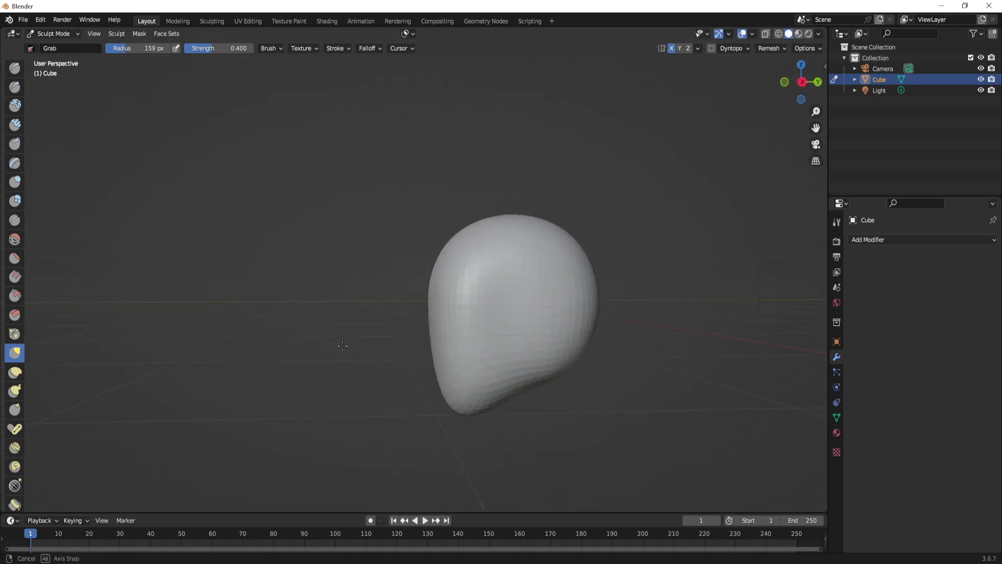
pyautogui.press('KP_1')
pyautogui.press('KP_3')
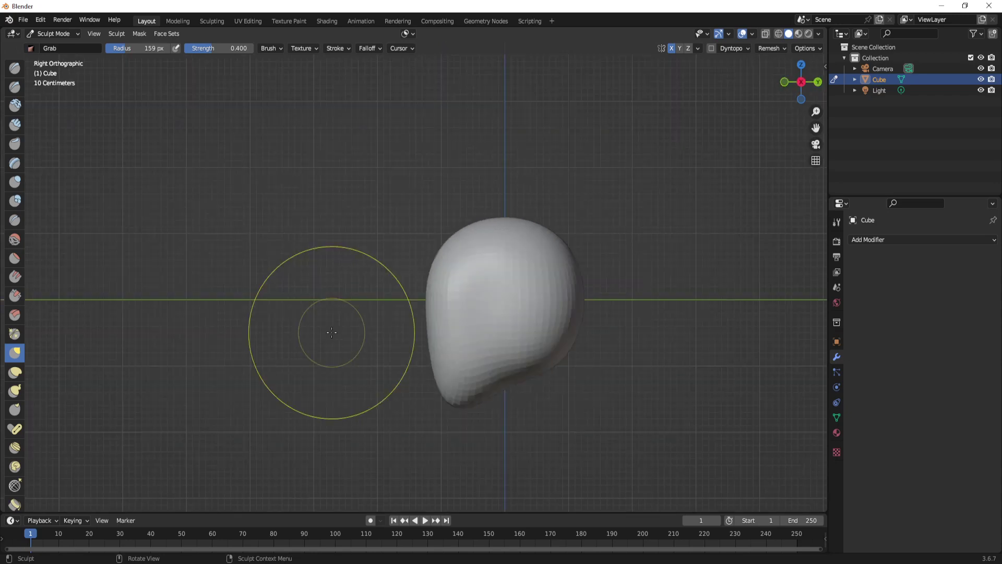
# Remesh the head with a 0.0405 m voxel size
pyautogui.press('r')
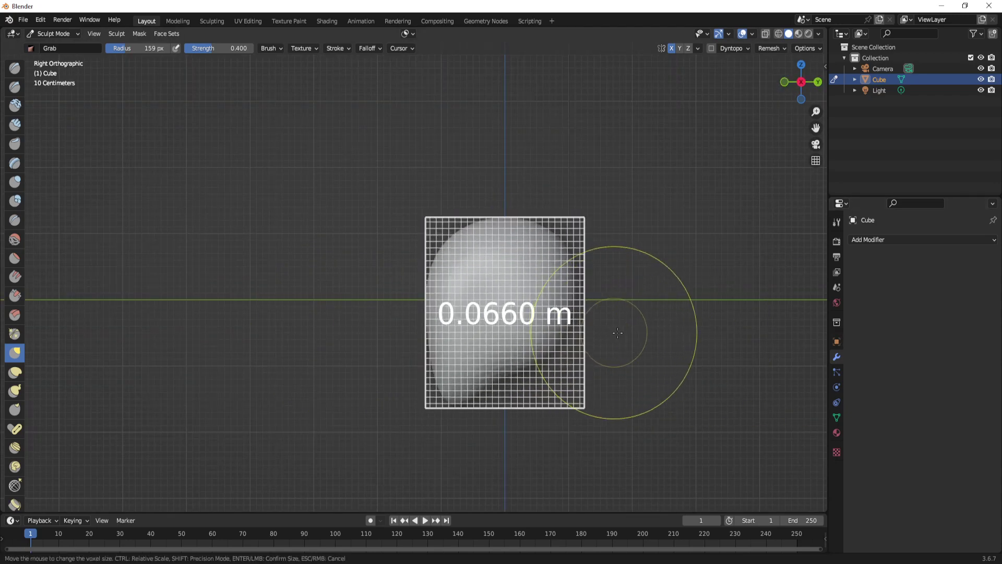
pyautogui.click(642, 335)
pyautogui.moveTo(480, 340)
pyautogui.mouseDown(button='middle')
pyautogui.moveTo(555, 324)
pyautogui.moveTo(145, 217)
pyautogui.mouseUp(button='middle')
# Scrape the head's sides into flat cheek planes with a 109 px Scrape/Peaks brush
pyautogui.click(15, 296)
pyautogui.press('f')
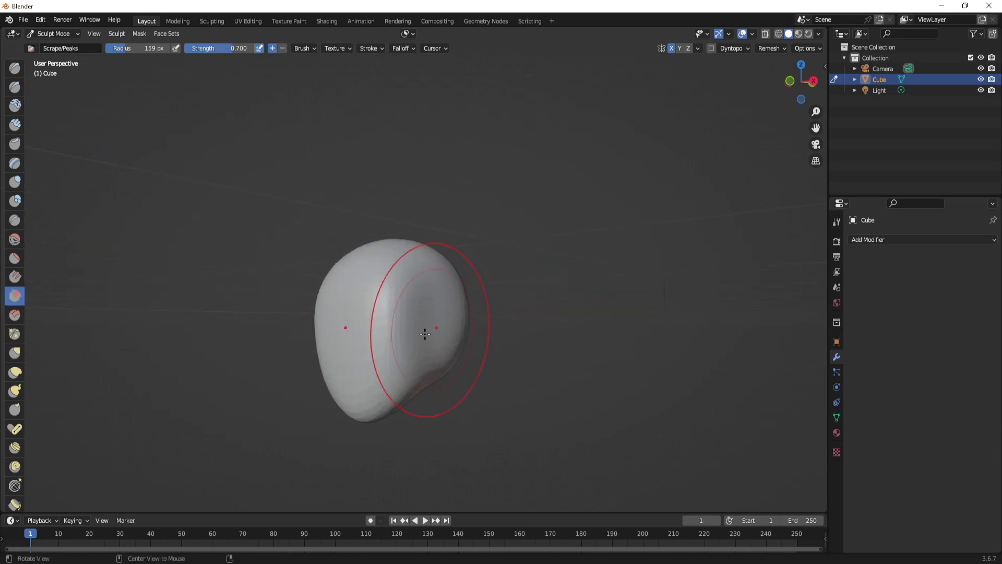
pyautogui.click(463, 325)
pyautogui.moveTo(462, 325); pyautogui.dragTo(407, 326, button='middle')
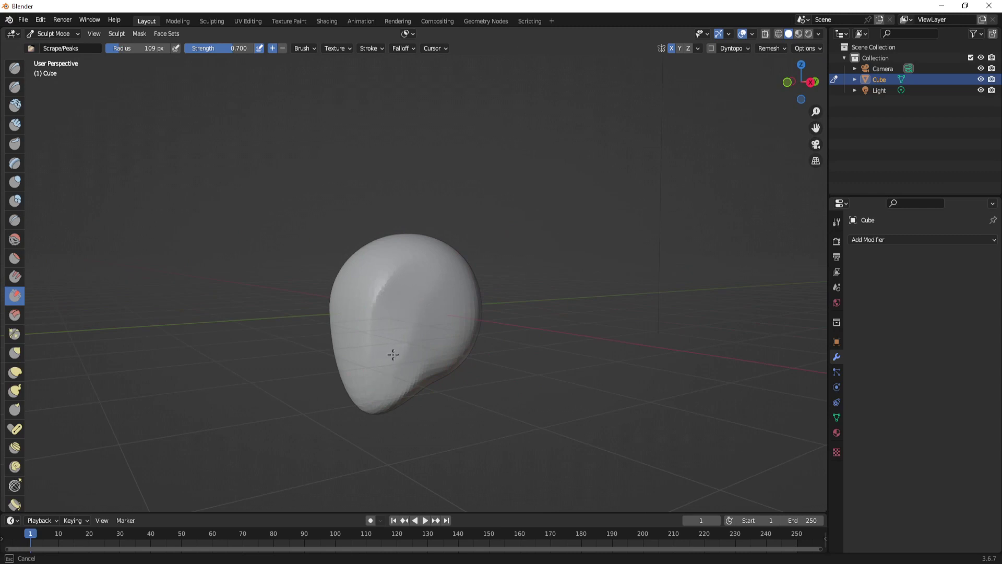
pyautogui.moveTo(393, 355); pyautogui.dragTo(402, 341, button='middle')
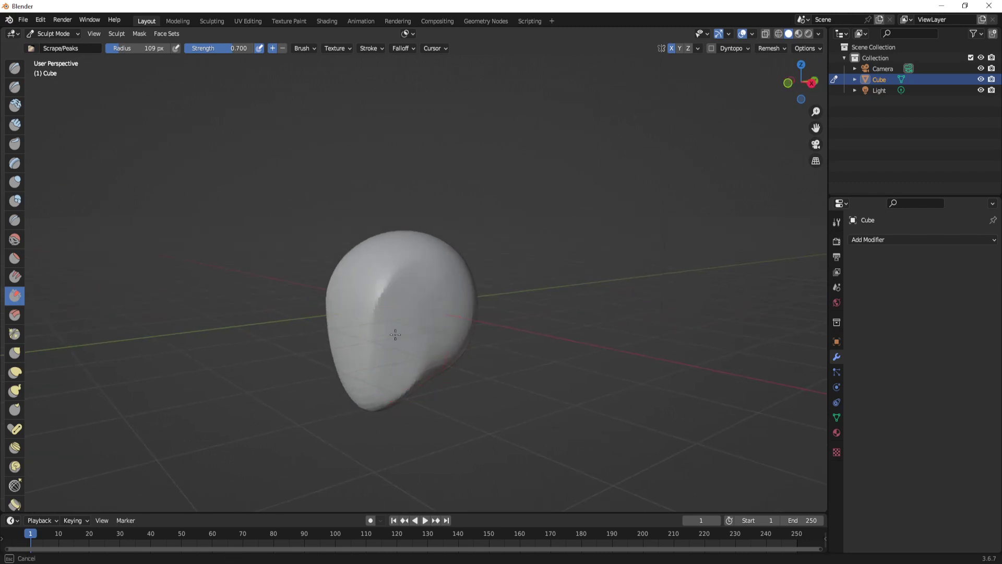
pyautogui.moveTo(441, 337); pyautogui.dragTo(432, 337, button='middle')
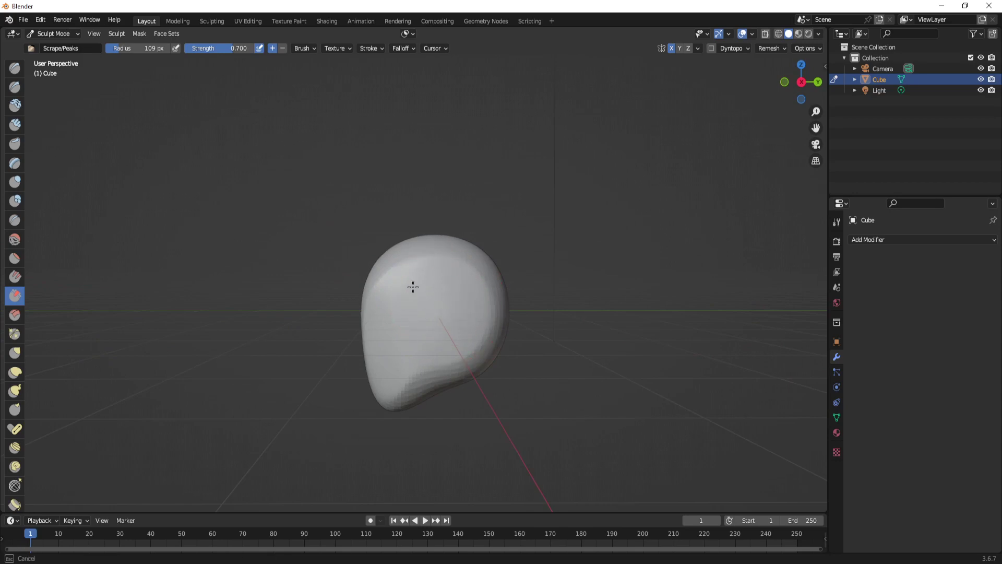
pyautogui.moveTo(439, 316)
pyautogui.mouseDown(button='middle')
pyautogui.moveTo(401, 345)
pyautogui.moveTo(425, 336)
pyautogui.moveTo(404, 356)
pyautogui.mouseUp(button='middle')
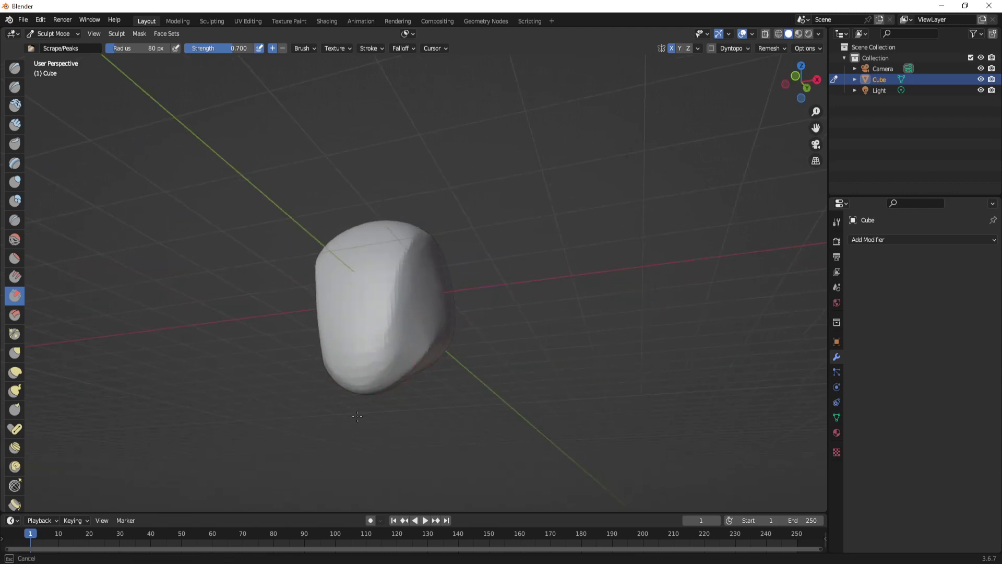
pyautogui.moveTo(357, 416); pyautogui.dragTo(455, 296, button='middle')
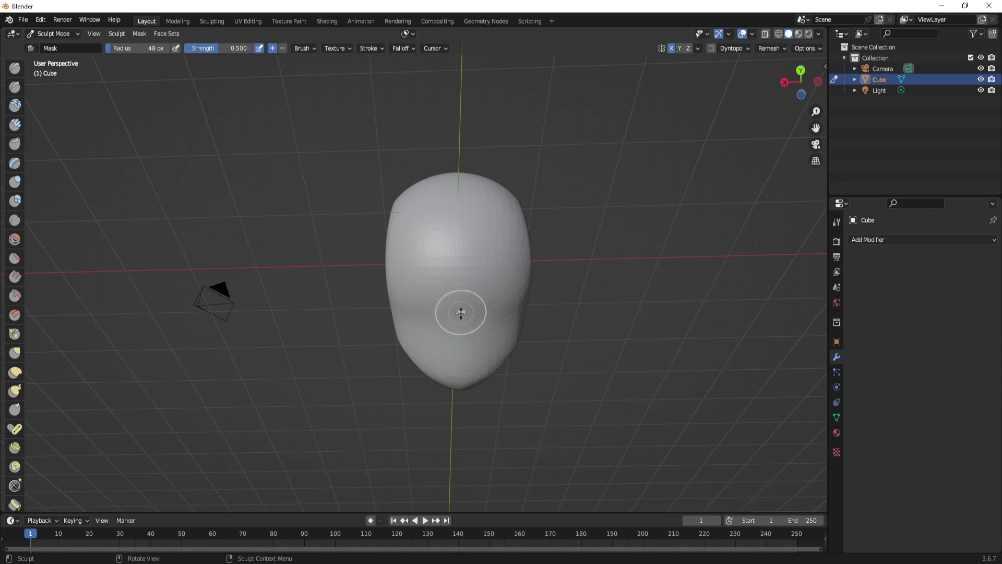
# Mask the head everywhere except the underside neck patch, clearing stray mask and inverting it
pyautogui.moveTo(461, 313); pyautogui.dragTo(480, 315)
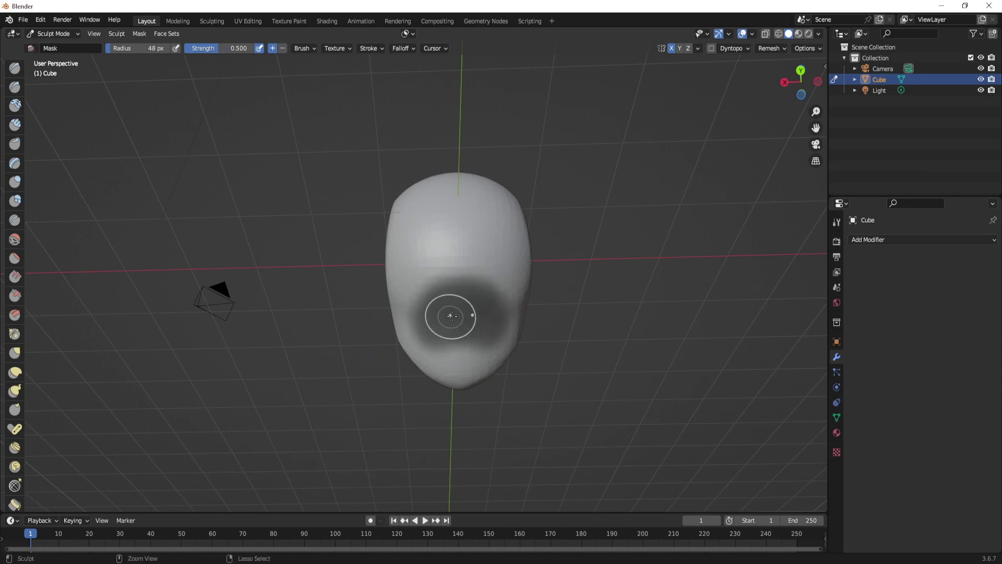
pyautogui.hotkey('alt', 'm')
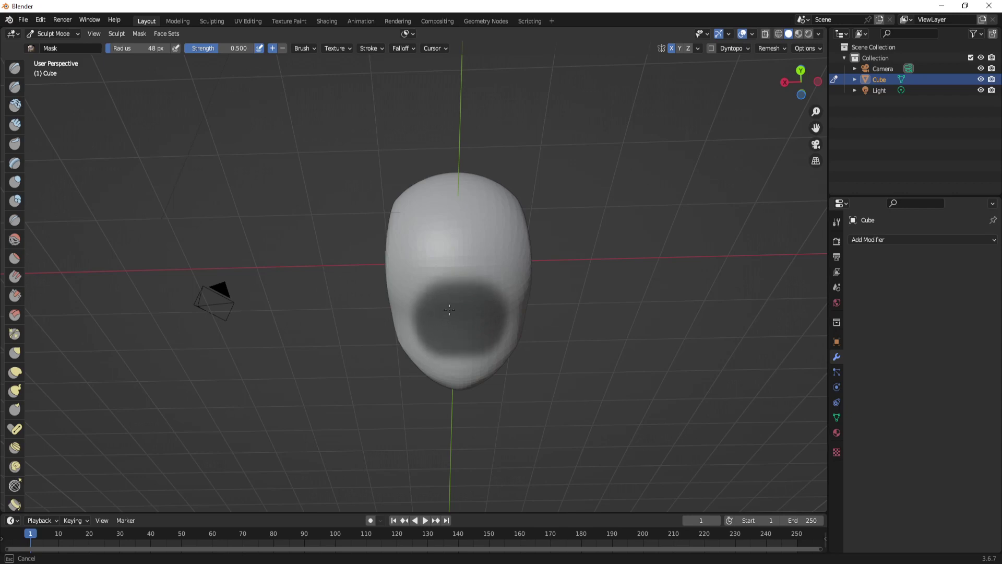
pyautogui.moveTo(450, 310)
pyautogui.mouseDown(button='middle')
pyautogui.moveTo(570, 300)
pyautogui.moveTo(548, 310)
pyautogui.mouseUp(button='middle')
pyautogui.moveTo(472, 342)
pyautogui.mouseDown(button='middle')
pyautogui.moveTo(529, 381)
pyautogui.moveTo(500, 359)
pyautogui.mouseUp(button='middle')
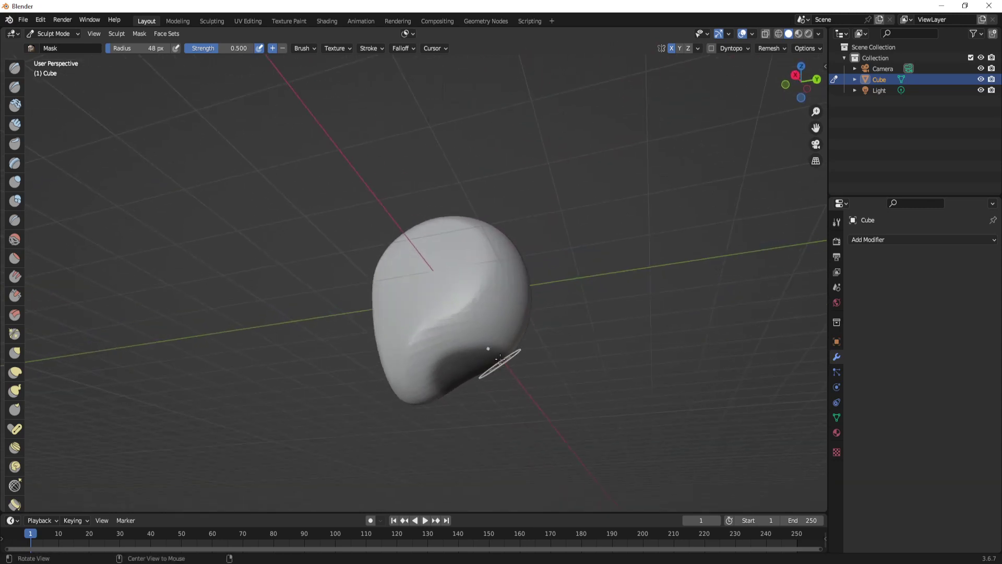
pyautogui.hotkey('ctrl', 'i')
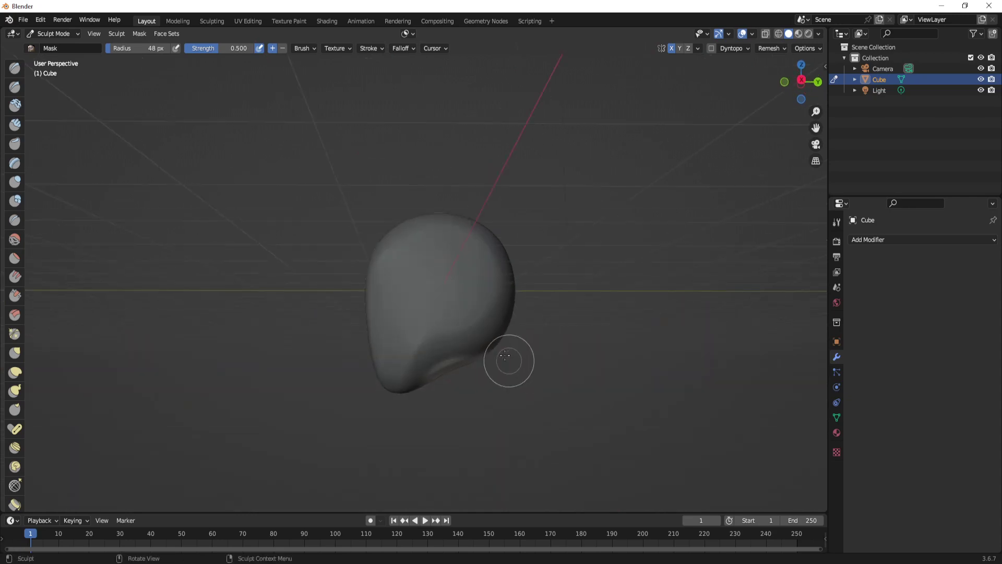
# Pull the unmasked underside down into a thick neck column with the Grab brush
pyautogui.press('g')
pyautogui.press('f')
pyautogui.click(528, 365)
pyautogui.moveTo(528, 366)
pyautogui.mouseDown(button='middle')
pyautogui.moveTo(503, 301)
pyautogui.moveTo(515, 298)
pyautogui.mouseUp(button='middle')
pyautogui.press('f')
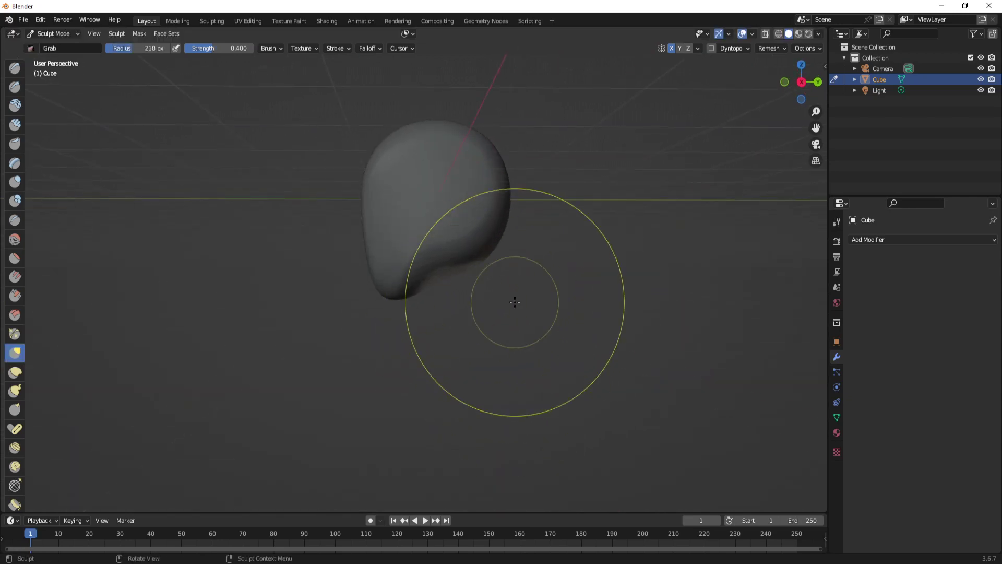
pyautogui.click(515, 407)
pyautogui.moveTo(460, 292); pyautogui.dragTo(462, 431)
pyautogui.moveTo(454, 337); pyautogui.dragTo(436, 303)
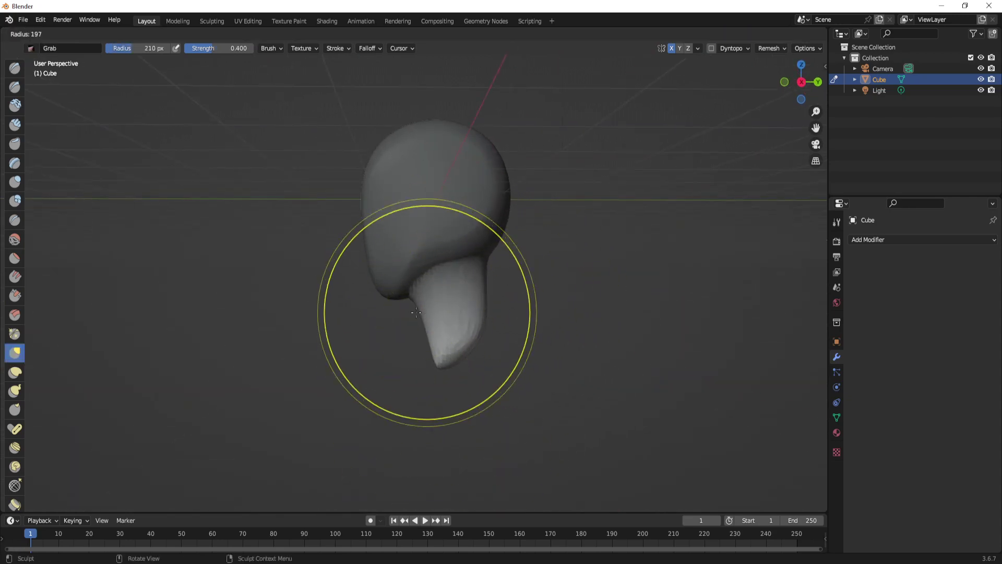
pyautogui.press('f')
pyautogui.click(448, 280)
# Clear the mask, set the Grab radius to 155 px, and inspect the neck from the right view
pyautogui.hotkey('alt', 'm')
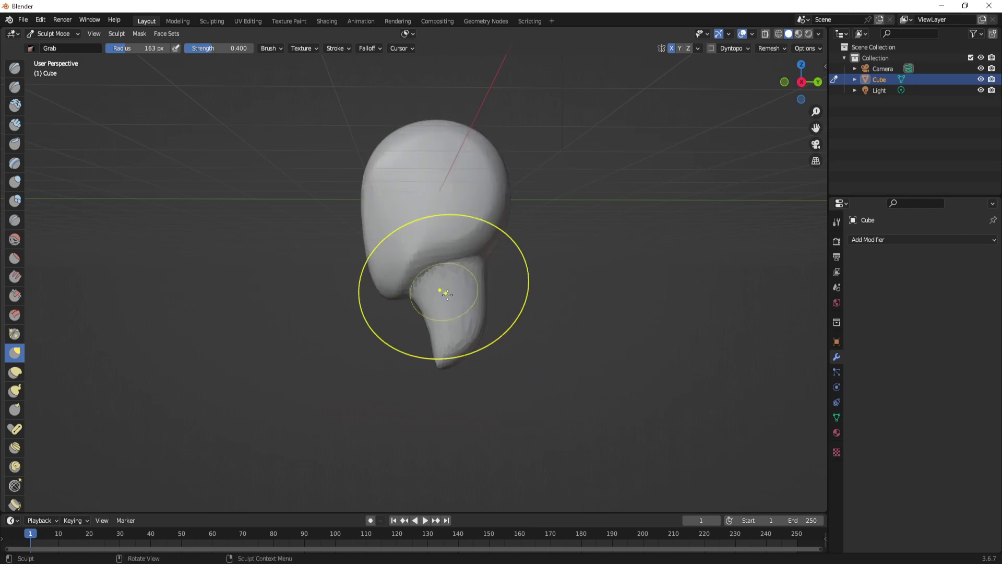
pyautogui.moveTo(443, 288); pyautogui.dragTo(458, 269, button='middle')
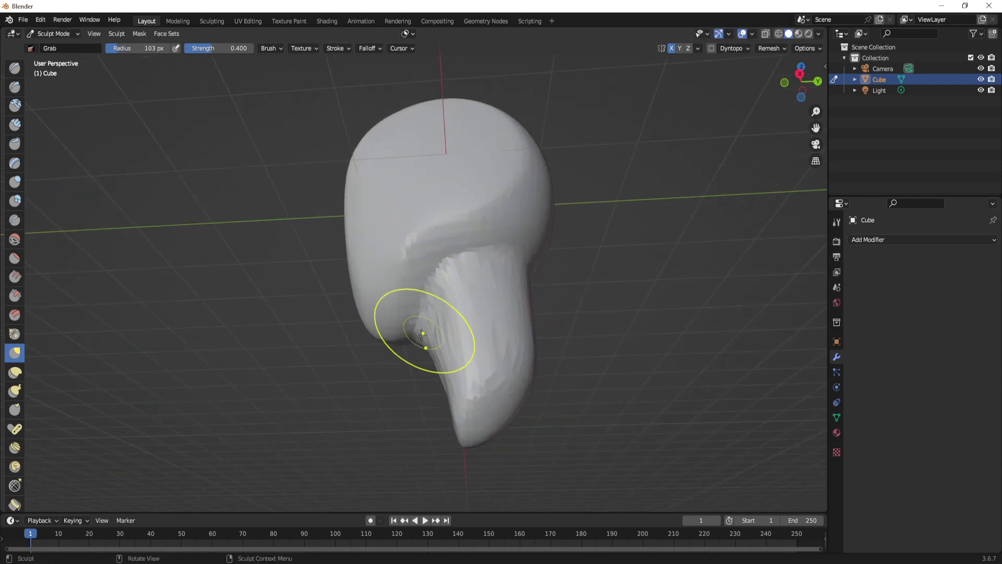
pyautogui.moveTo(422, 334)
pyautogui.mouseDown(button='middle')
pyautogui.moveTo(448, 292)
pyautogui.moveTo(404, 340)
pyautogui.moveTo(432, 349)
pyautogui.mouseUp(button='middle')
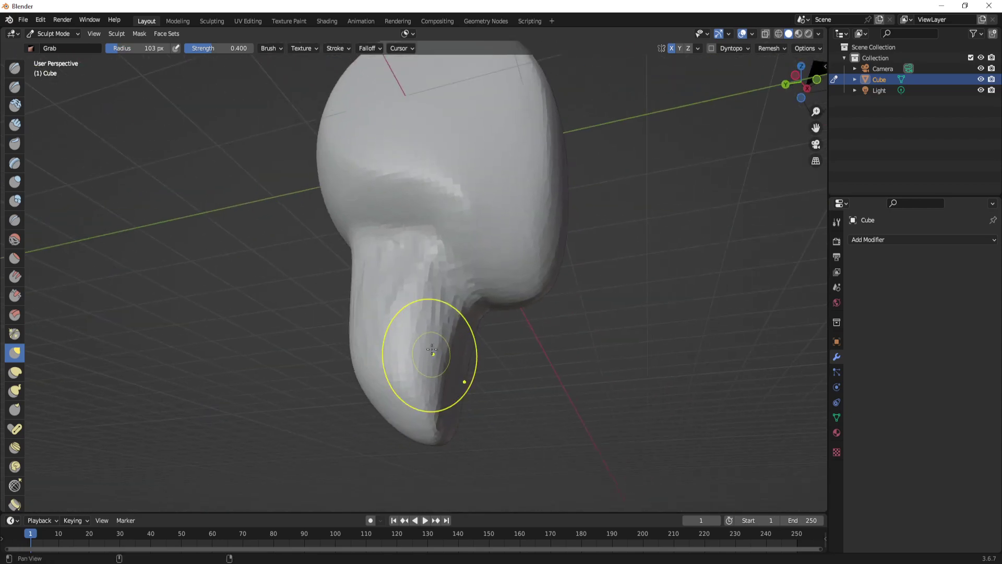
pyautogui.moveTo(416, 284); pyautogui.dragTo(501, 292, button='middle')
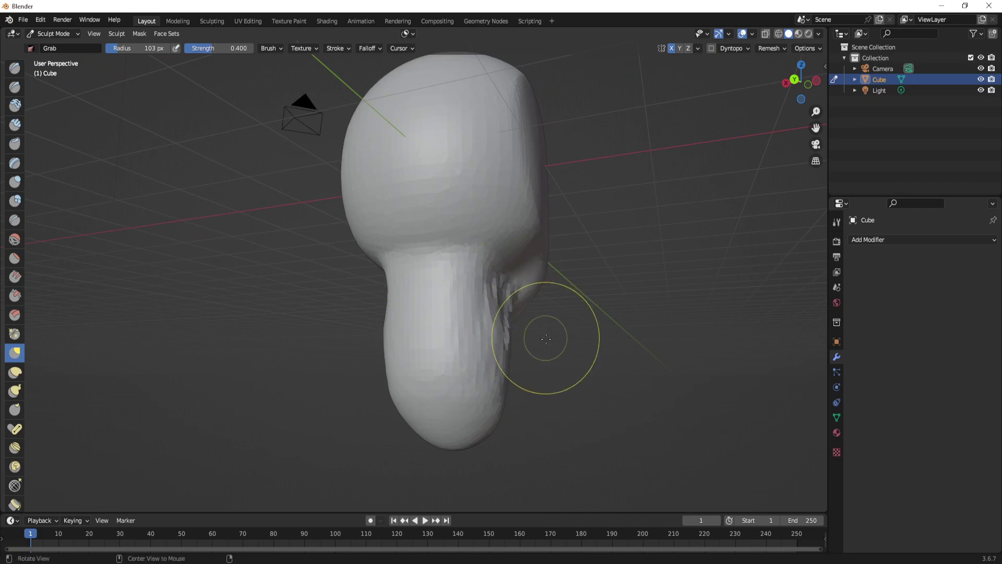
pyautogui.moveTo(548, 337); pyautogui.dragTo(457, 322, button='middle')
pyautogui.moveTo(410, 352); pyautogui.dragTo(466, 358, button='middle')
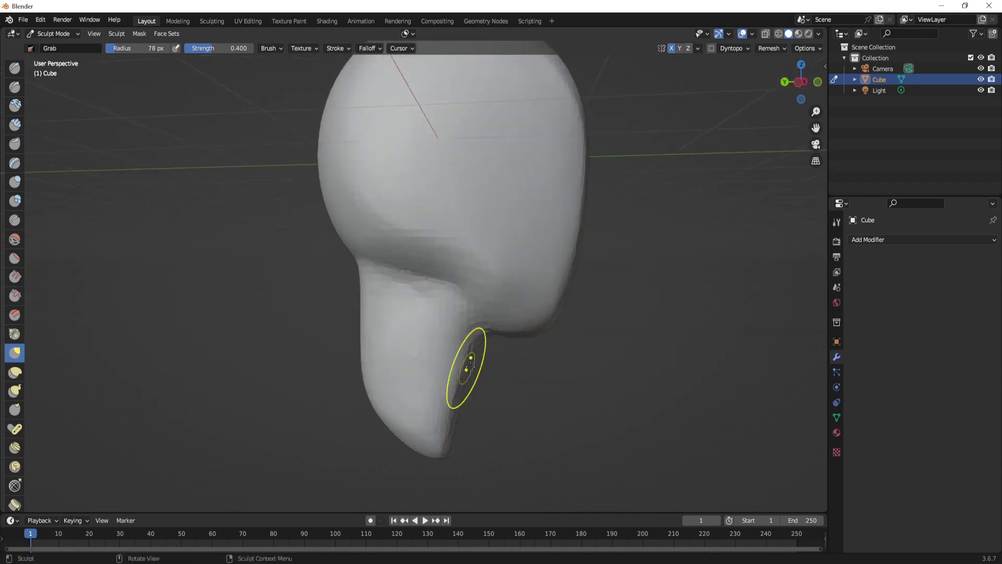
pyautogui.press('f')
pyautogui.click(523, 323)
pyautogui.moveTo(522, 323)
pyautogui.mouseDown(button='middle')
pyautogui.moveTo(335, 351)
pyautogui.moveTo(345, 334)
pyautogui.mouseUp(button='middle')
pyautogui.press('KP_3')
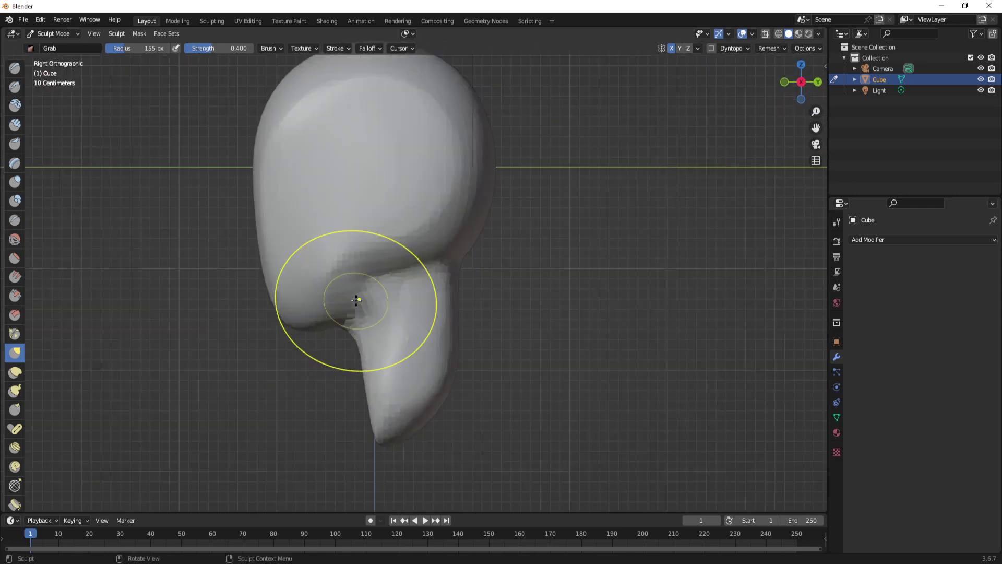
pyautogui.moveTo(426, 331)
pyautogui.keyDown('shift'); pyautogui.mouseDown(button='middle')
pyautogui.moveTo(544, 347)
pyautogui.moveTo(520, 327)
pyautogui.mouseUp(button='middle'); pyautogui.keyUp('shift')
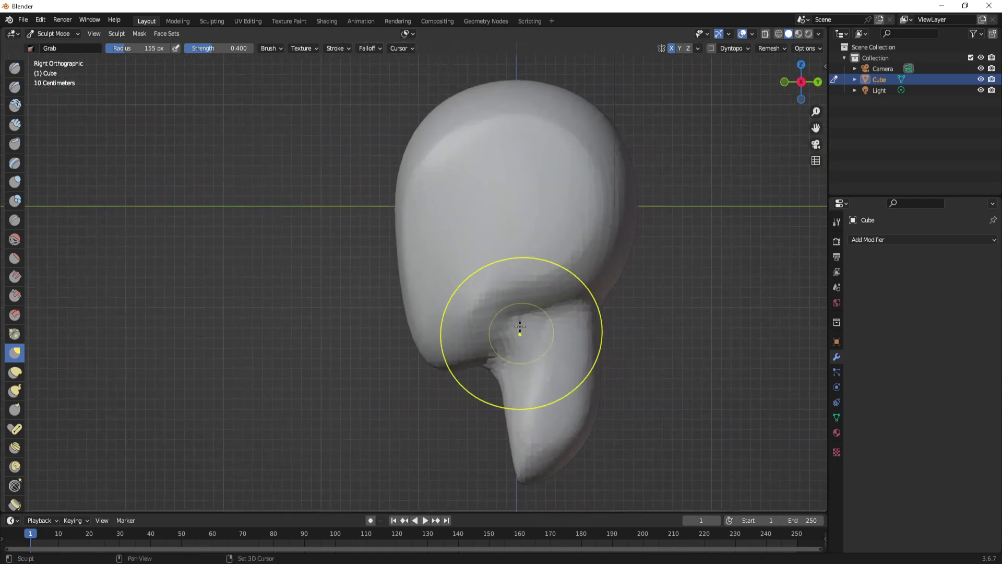
# Carve a crease under the chin with a 64 px Draw Sharp brush and smooth the jagged ridge
pyautogui.click(14, 86)
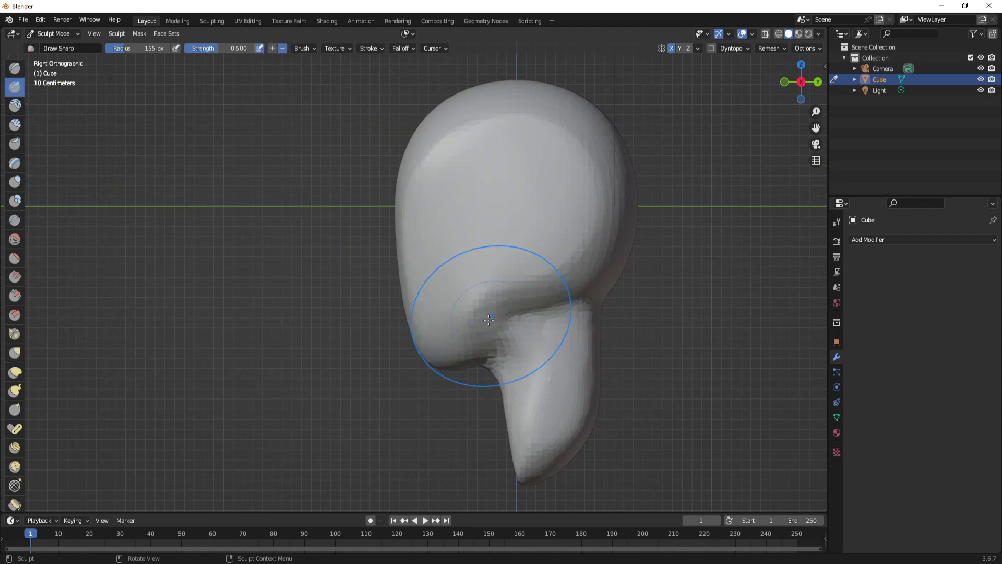
pyautogui.press('f')
pyautogui.click(449, 328)
pyautogui.moveTo(466, 336); pyautogui.dragTo(474, 331)
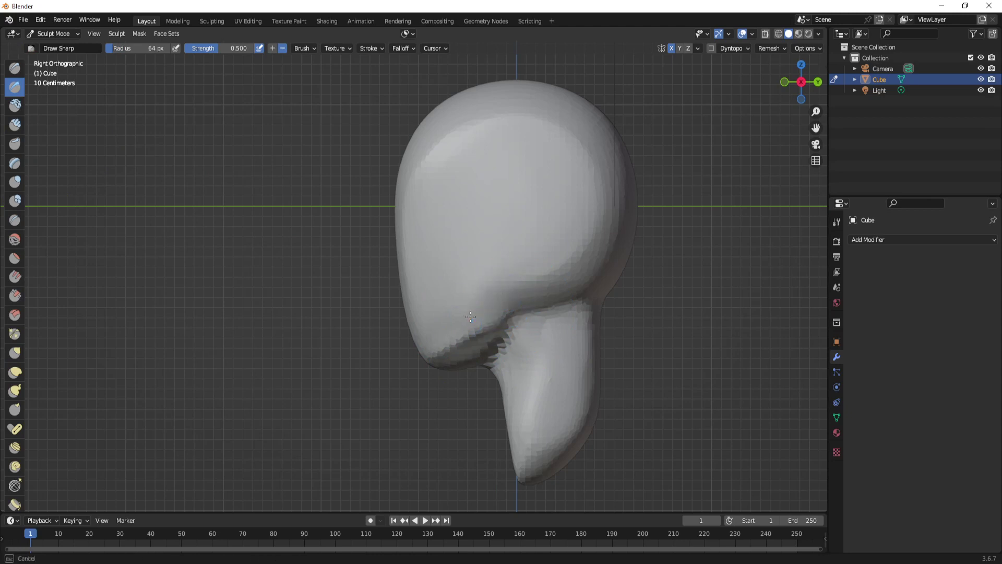
pyautogui.moveTo(468, 340); pyautogui.dragTo(412, 333, button='middle')
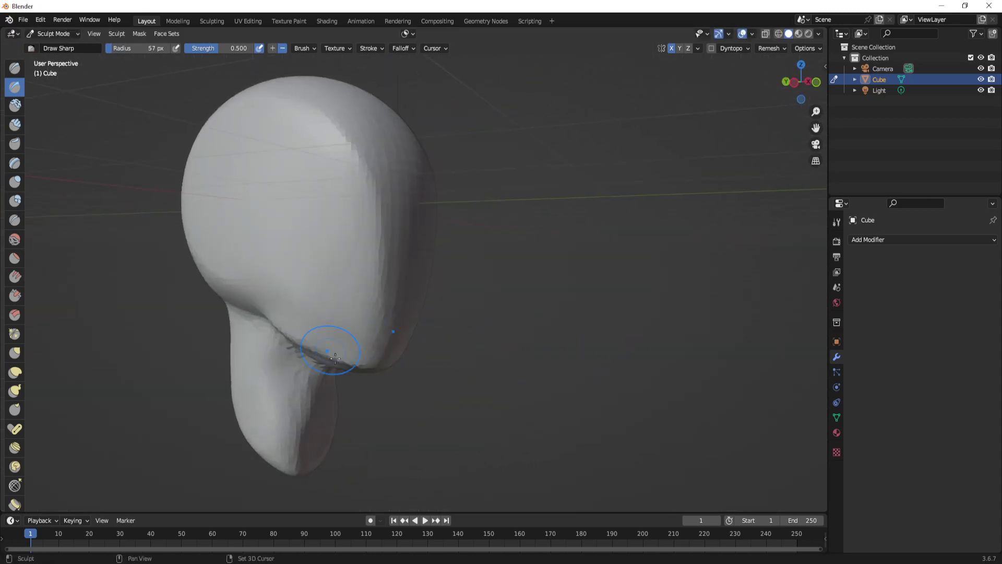
pyautogui.moveTo(332, 360); pyautogui.dragTo(311, 320, button='middle')
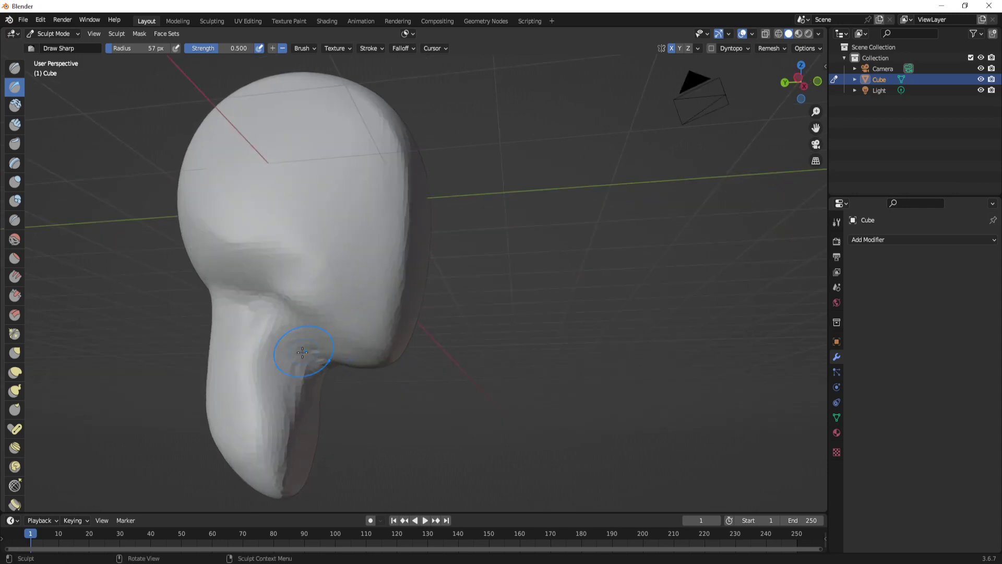
pyautogui.moveTo(335, 400)
pyautogui.mouseDown(button='middle')
pyautogui.moveTo(304, 318)
pyautogui.moveTo(253, 325)
pyautogui.moveTo(453, 386)
pyautogui.mouseUp(button='middle')
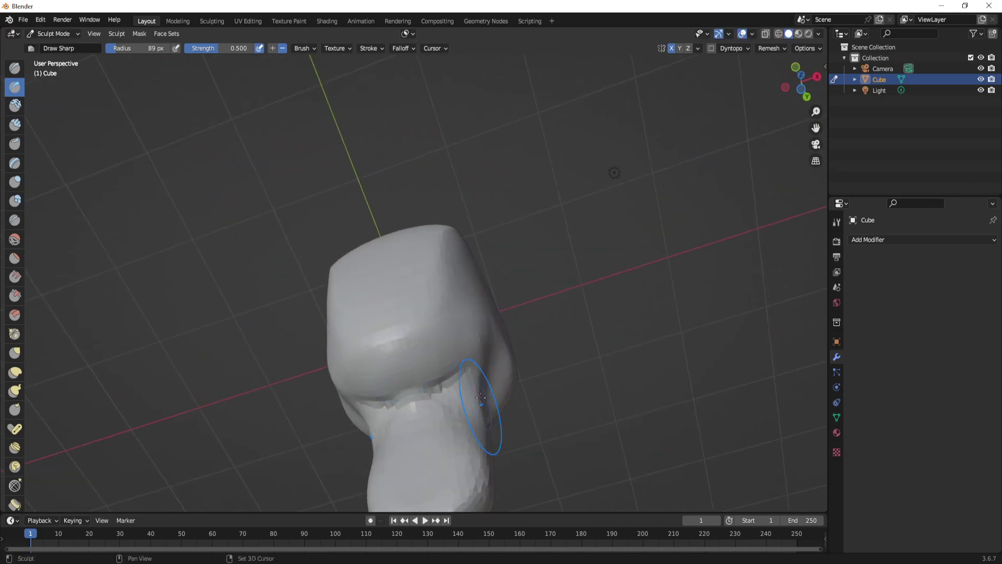
pyautogui.keyDown('shift'); pyautogui.moveTo(481, 398); pyautogui.dragTo(390, 430); pyautogui.keyUp('shift')
# Check the jaw from right and front orthographic views and change the viewport lighting
pyautogui.moveTo(434, 468)
pyautogui.mouseDown(button='middle')
pyautogui.moveTo(515, 402)
pyautogui.moveTo(575, 453)
pyautogui.mouseUp(button='middle')
pyautogui.press('KP_3')
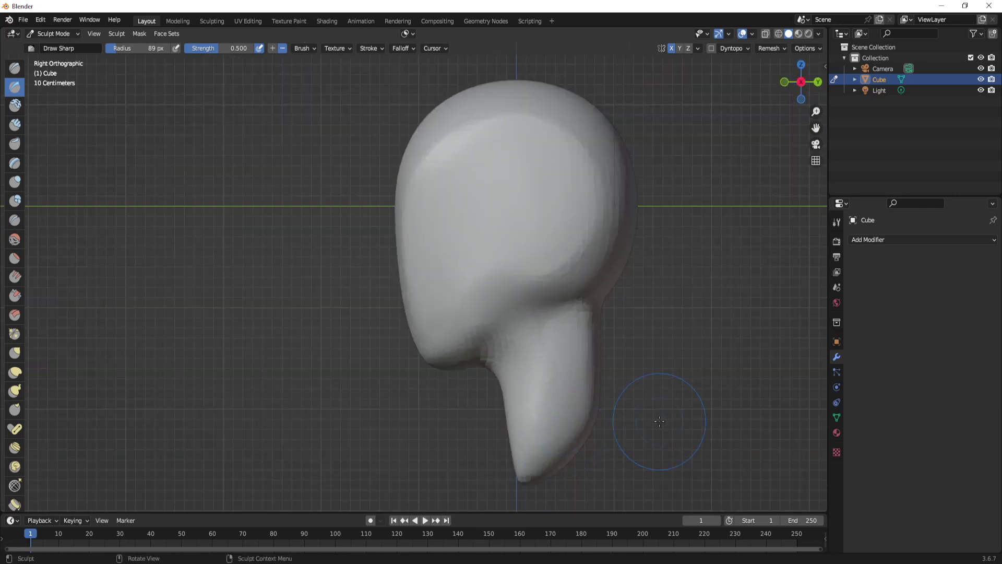
pyautogui.moveTo(547, 373); pyautogui.dragTo(663, 338, button='middle')
pyautogui.press('KP_1')
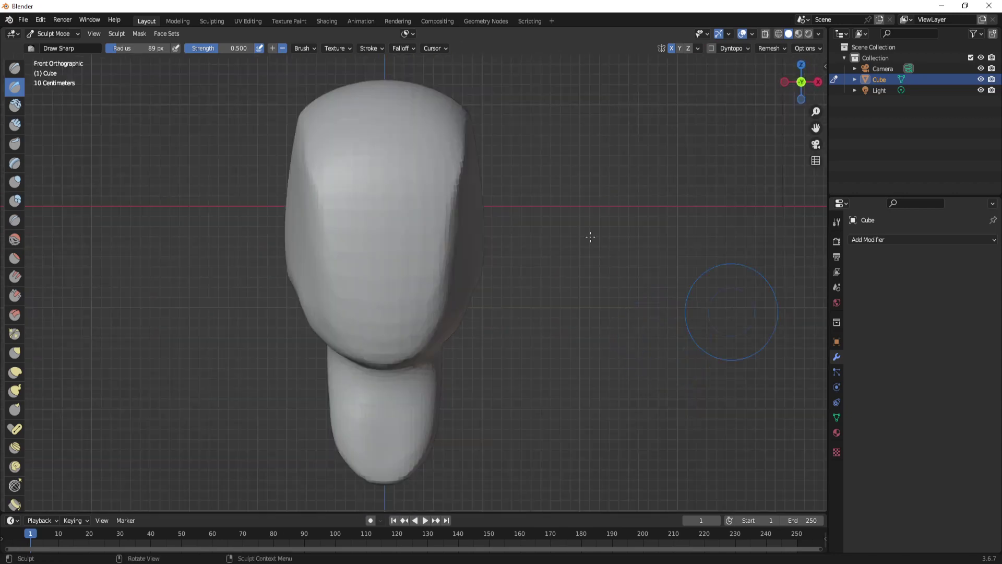
pyautogui.keyDown('shift'); pyautogui.moveTo(569, 342); pyautogui.dragTo(573, 374, button='middle'); pyautogui.keyUp('shift')
pyautogui.scroll(-3, 574, 374)
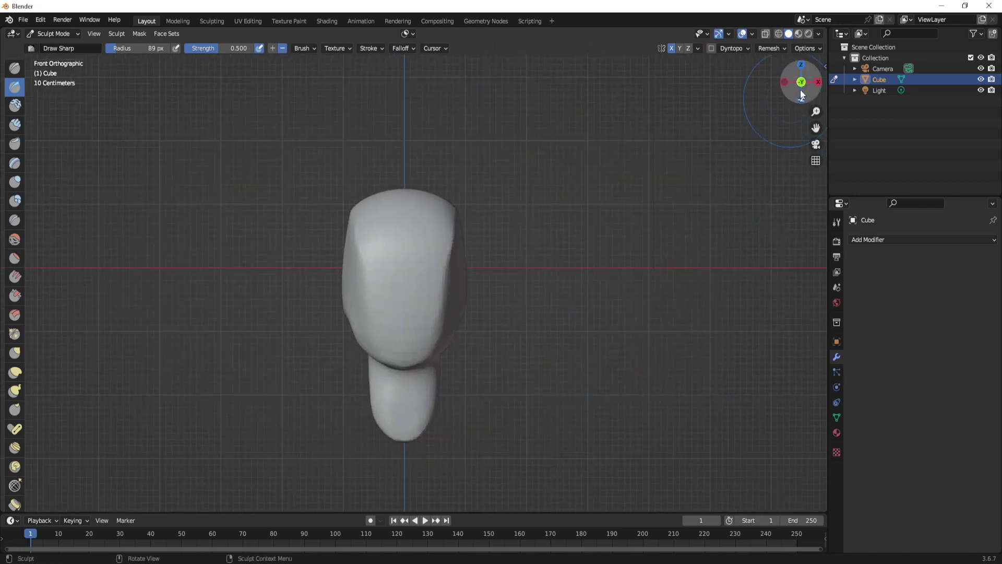
pyautogui.click(818, 36)
pyautogui.click(810, 85)
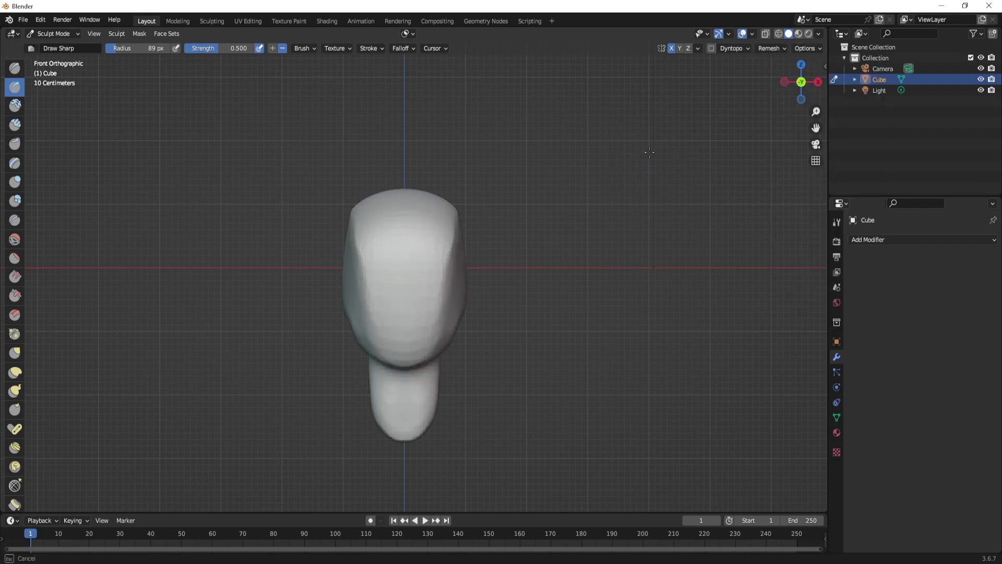
# Set the viewport Focal Length to 100 mm in the sidebar's View tab
pyautogui.press('n')
pyautogui.click(820, 112)
pyautogui.write('100')
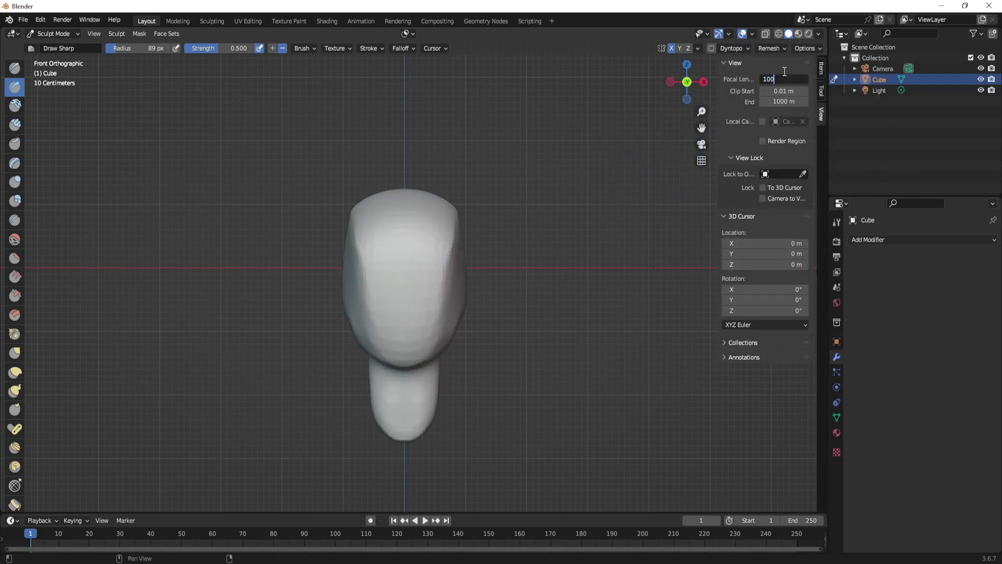
pyautogui.press('Return')
pyautogui.scroll(2, 663, 367)
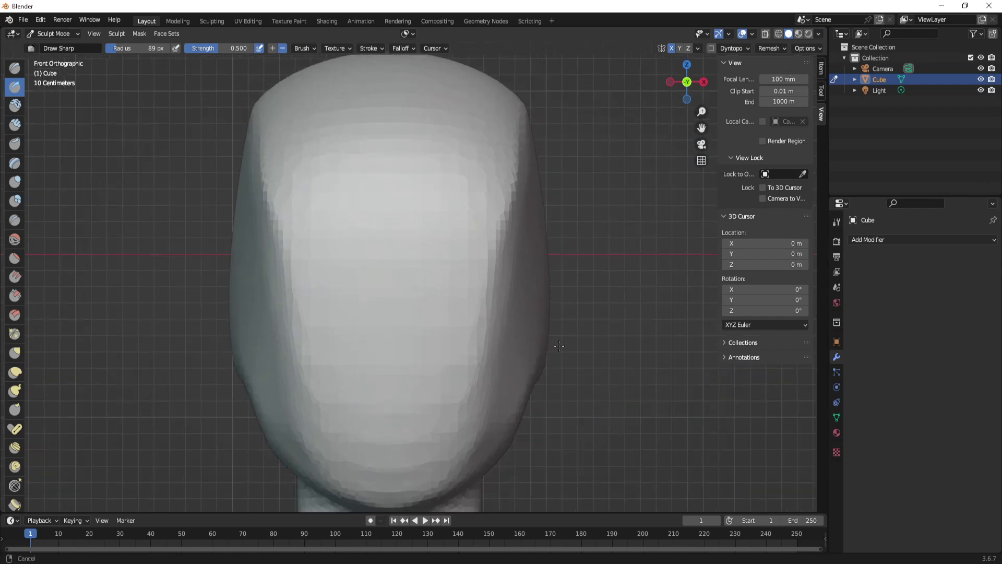
pyautogui.scroll(-3, 574, 397)
pyautogui.scroll(-2, 517, 418)
pyautogui.scroll(1, 502, 308)
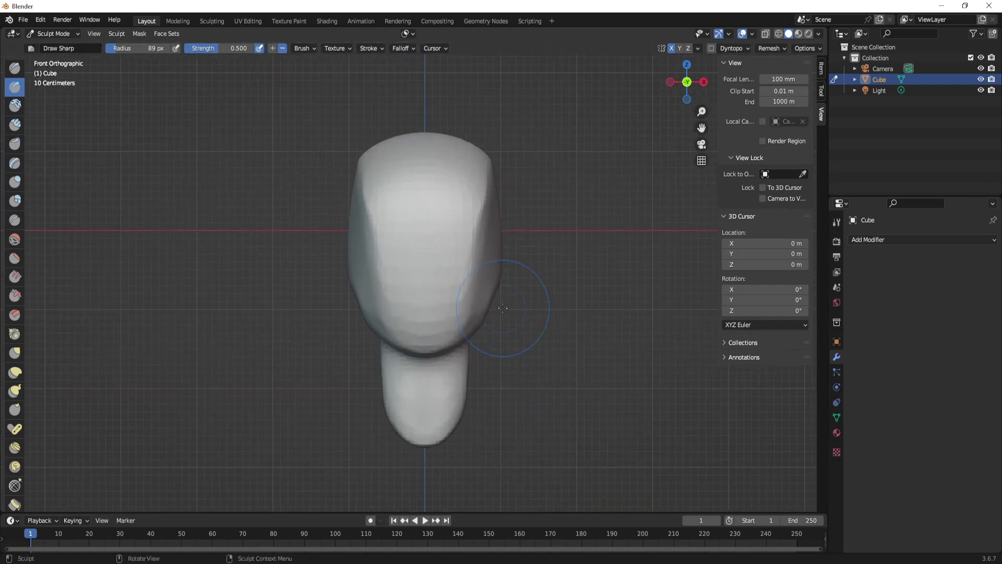
pyautogui.click(16, 356)
# Widen the neck, raise its bottom tip, and reshape the head's sides with Grab
pyautogui.press('f')
pyautogui.click(365, 366)
pyautogui.moveTo(345, 388)
pyautogui.mouseDown()
pyautogui.moveTo(331, 388)
pyautogui.moveTo(366, 389)
pyautogui.mouseUp()
pyautogui.moveTo(421, 436); pyautogui.dragTo(429, 422)
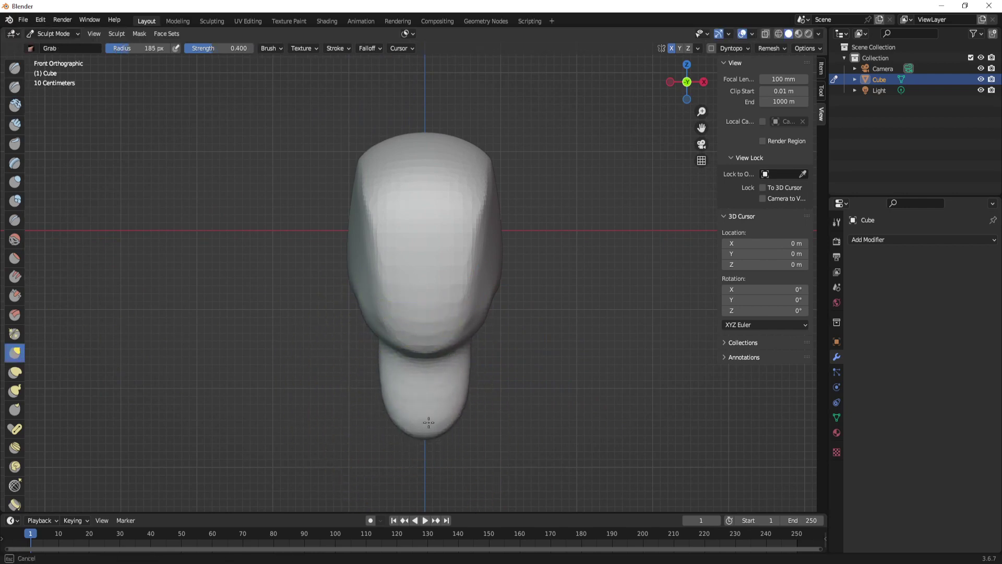
pyautogui.keyDown('shift'); pyautogui.moveTo(466, 376); pyautogui.dragTo(474, 442, button='middle'); pyautogui.keyUp('shift')
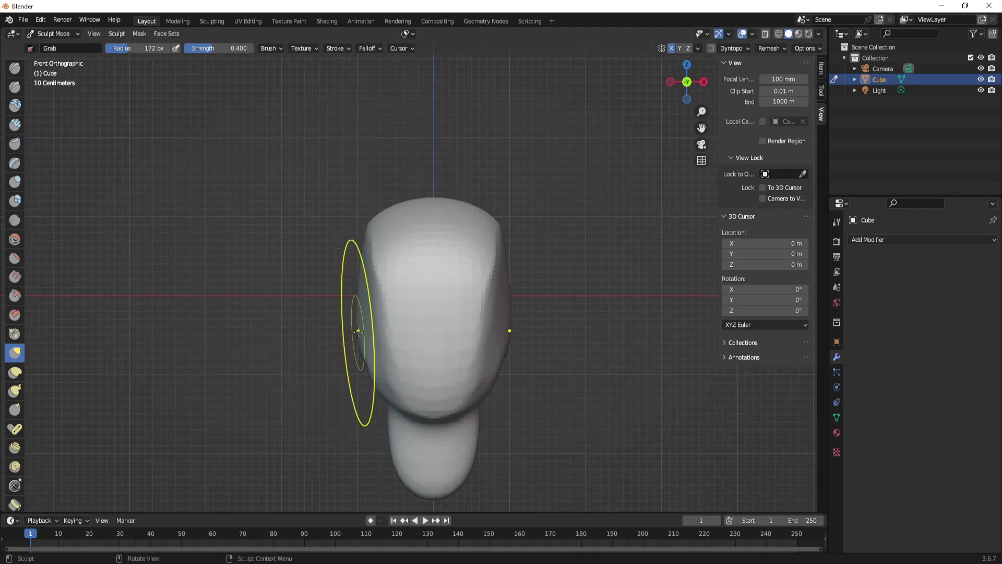
pyautogui.moveTo(358, 331)
pyautogui.mouseDown()
pyautogui.moveTo(385, 326)
pyautogui.moveTo(370, 330)
pyautogui.mouseUp()
# Reshape the head's outline from the top view with a 242 px Grab brush
pyautogui.moveTo(371, 330)
pyautogui.mouseDown(button='middle')
pyautogui.moveTo(496, 362)
pyautogui.moveTo(477, 359)
pyautogui.mouseUp(button='middle')
pyautogui.press('KP_7')
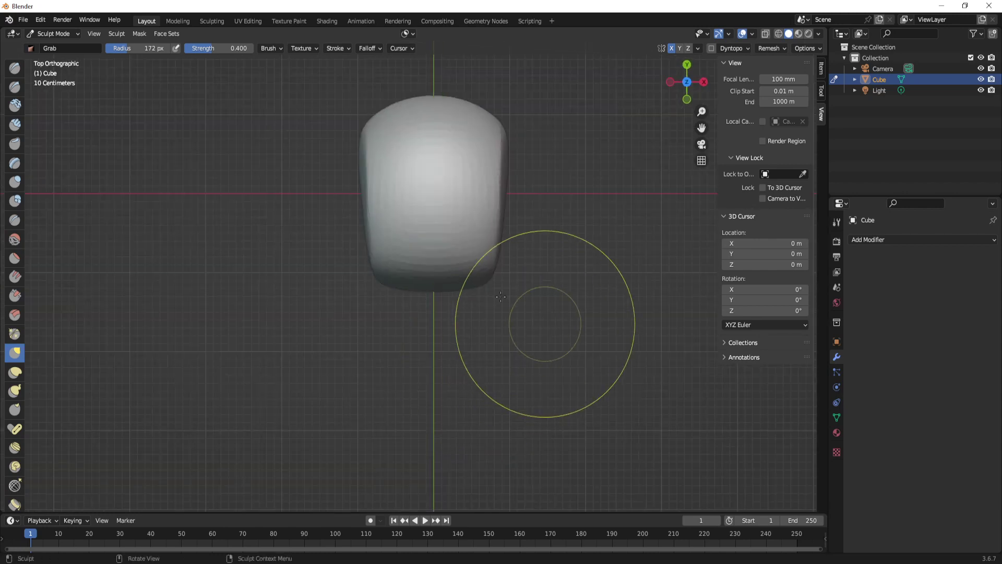
pyautogui.moveTo(538, 325)
pyautogui.mouseDown()
pyautogui.moveTo(546, 371)
pyautogui.moveTo(410, 219)
pyautogui.mouseUp()
pyautogui.press('f')
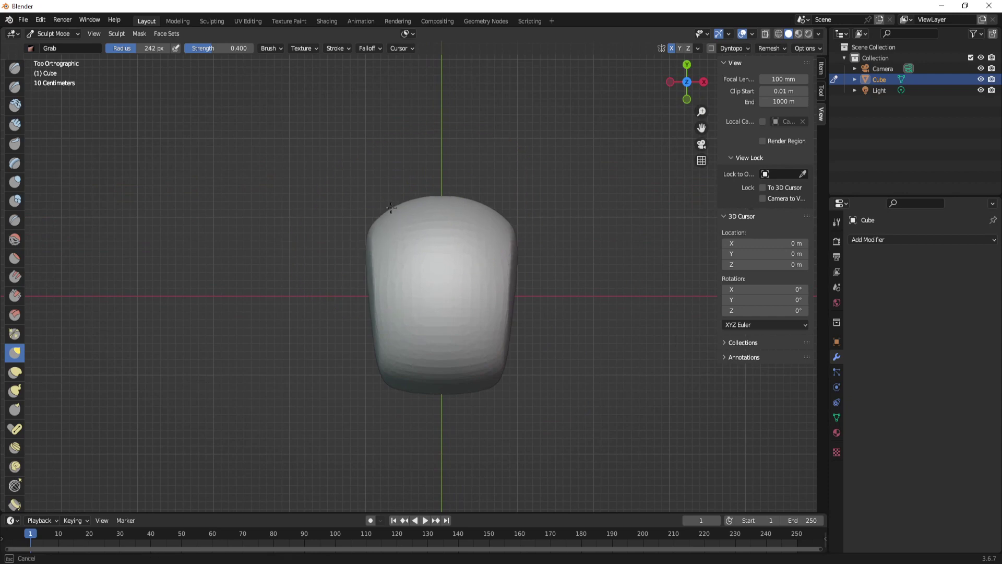
pyautogui.click(386, 230)
pyautogui.moveTo(465, 273)
pyautogui.mouseDown(button='middle')
pyautogui.moveTo(442, 306)
pyautogui.moveTo(439, 282)
pyautogui.mouseUp(button='middle')
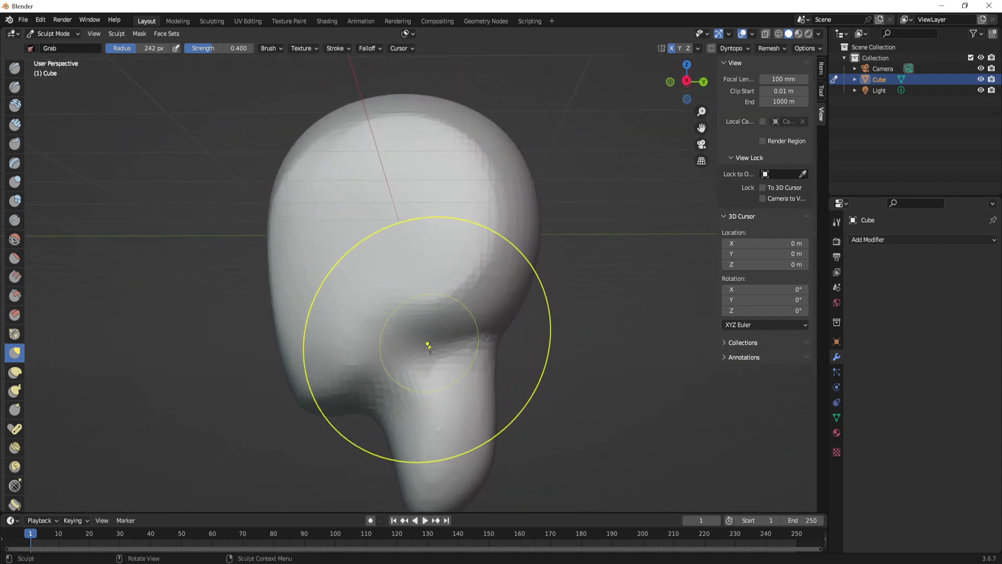
pyautogui.moveTo(425, 347); pyautogui.dragTo(458, 353, button='middle')
# Cut a horizontal mouth groove across the lower face with the Crease brush at 70 px
pyautogui.click(15, 219)
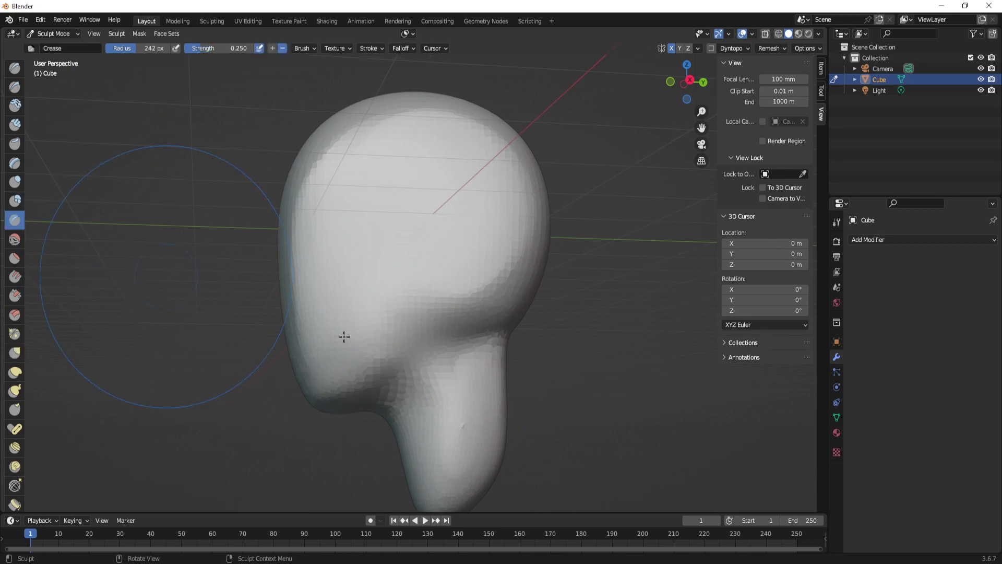
pyautogui.press('f')
pyautogui.click(438, 356)
pyautogui.moveTo(414, 398)
pyautogui.mouseDown(button='middle')
pyautogui.moveTo(502, 402)
pyautogui.moveTo(269, 310)
pyautogui.mouseUp(button='middle')
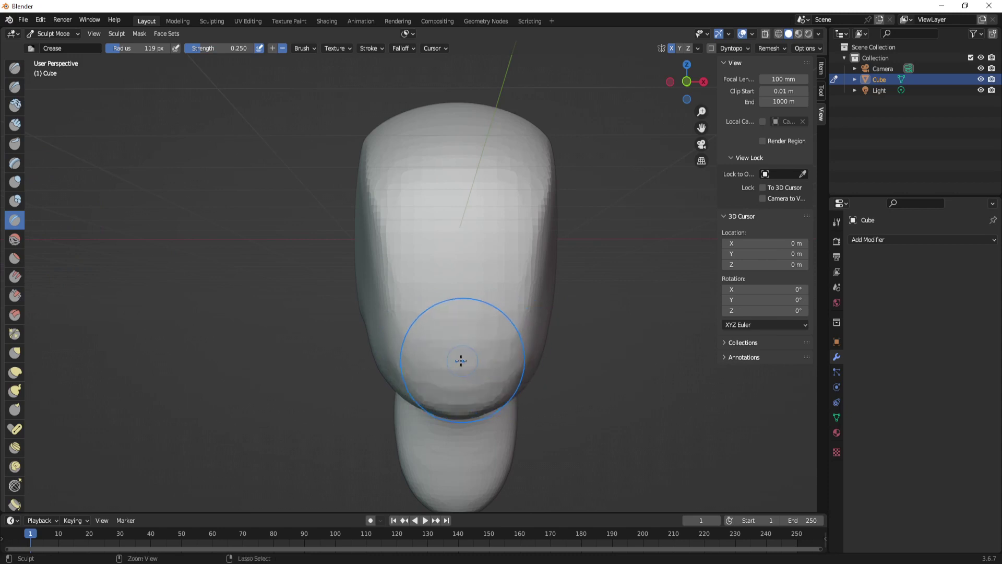
pyautogui.click(421, 361)
pyautogui.moveTo(421, 362); pyautogui.dragTo(410, 358)
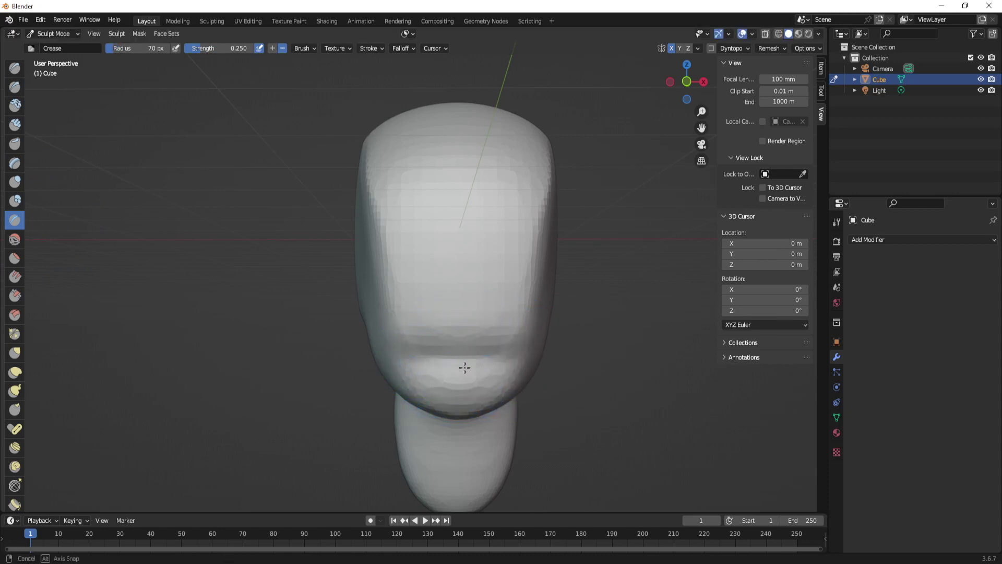
pyautogui.moveTo(465, 368)
pyautogui.mouseDown(button='middle')
pyautogui.moveTo(398, 363)
pyautogui.moveTo(450, 362)
pyautogui.moveTo(449, 371)
pyautogui.mouseUp(button='middle')
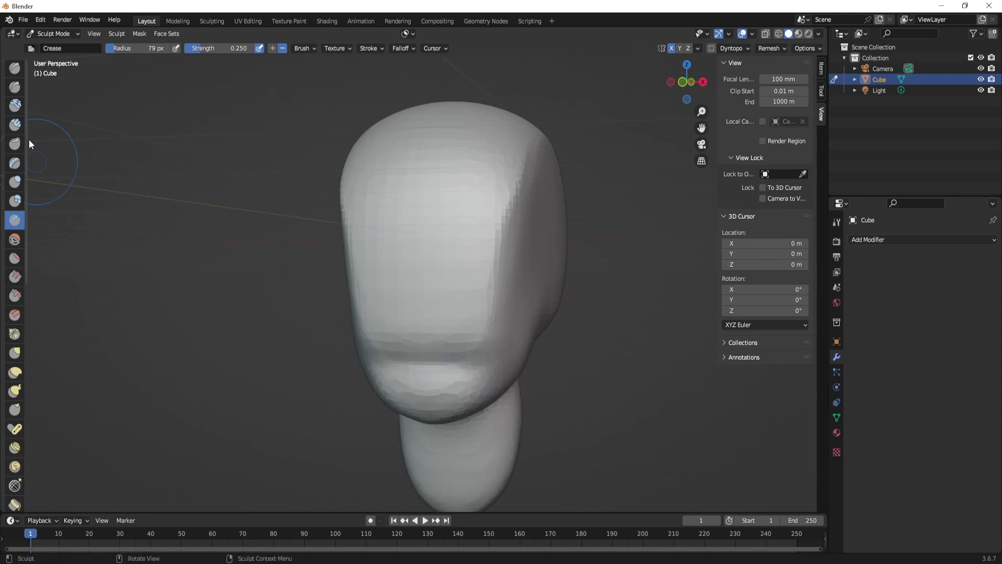
pyautogui.click(15, 86)
pyautogui.moveTo(501, 334); pyautogui.dragTo(544, 334, button='middle')
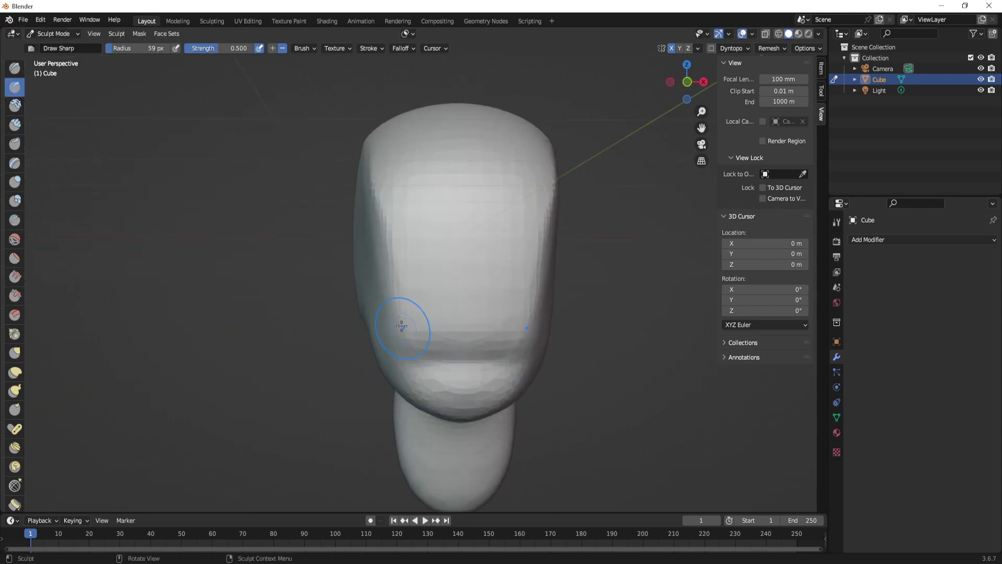
pyautogui.moveTo(448, 358); pyautogui.dragTo(456, 348, button='middle')
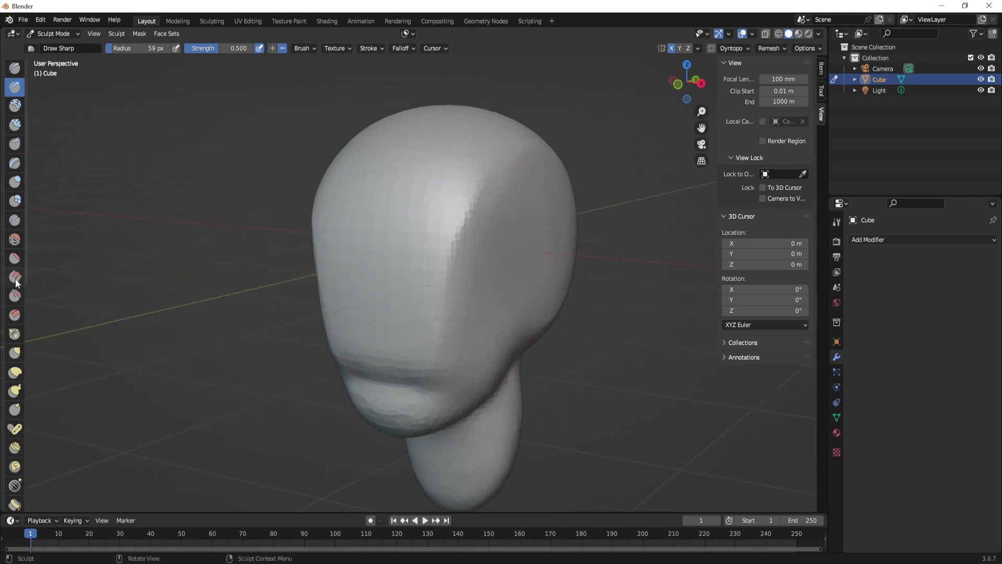
# Scrape the skull's sides into flat planes with Scrape/Peaks, then enlarge the brush to 203 px
pyautogui.click(15, 296)
pyautogui.moveTo(365, 313); pyautogui.dragTo(403, 319, button='middle')
pyautogui.moveTo(402, 319)
pyautogui.mouseDown()
pyautogui.moveTo(440, 302)
pyautogui.moveTo(452, 231)
pyautogui.mouseUp()
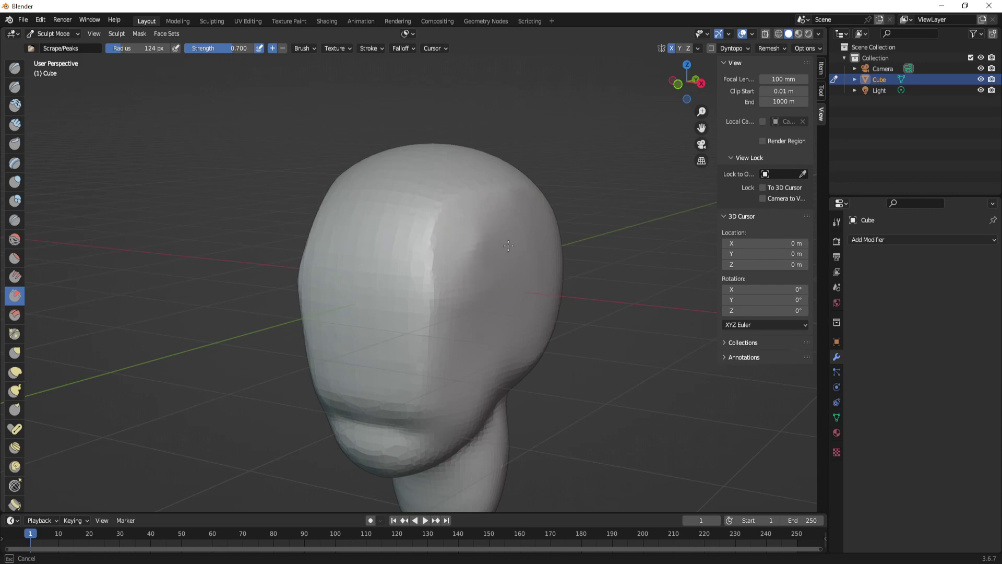
pyautogui.moveTo(512, 232); pyautogui.dragTo(487, 223)
pyautogui.moveTo(488, 223); pyautogui.dragTo(487, 221, button='middle')
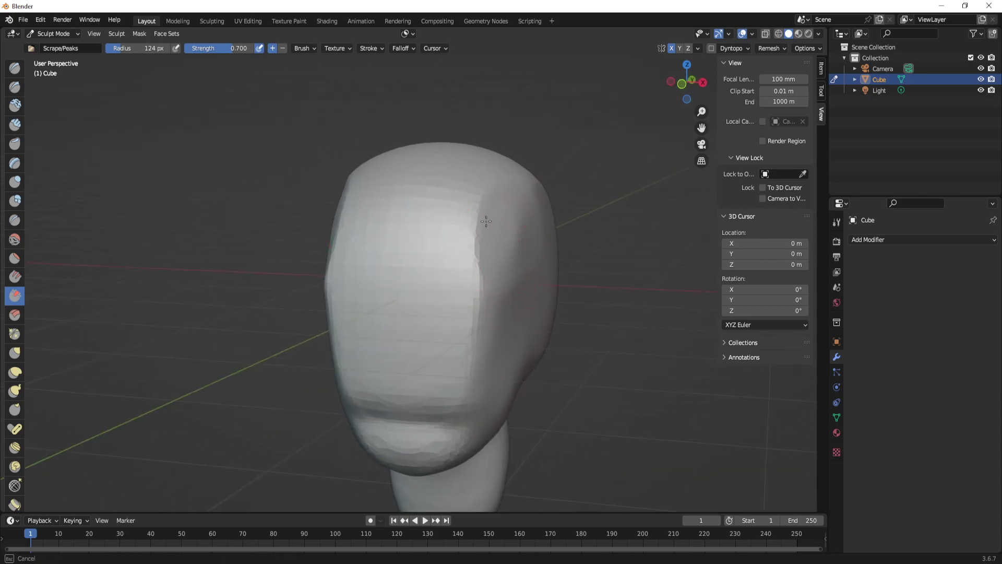
pyautogui.moveTo(498, 297); pyautogui.dragTo(481, 282, button='middle')
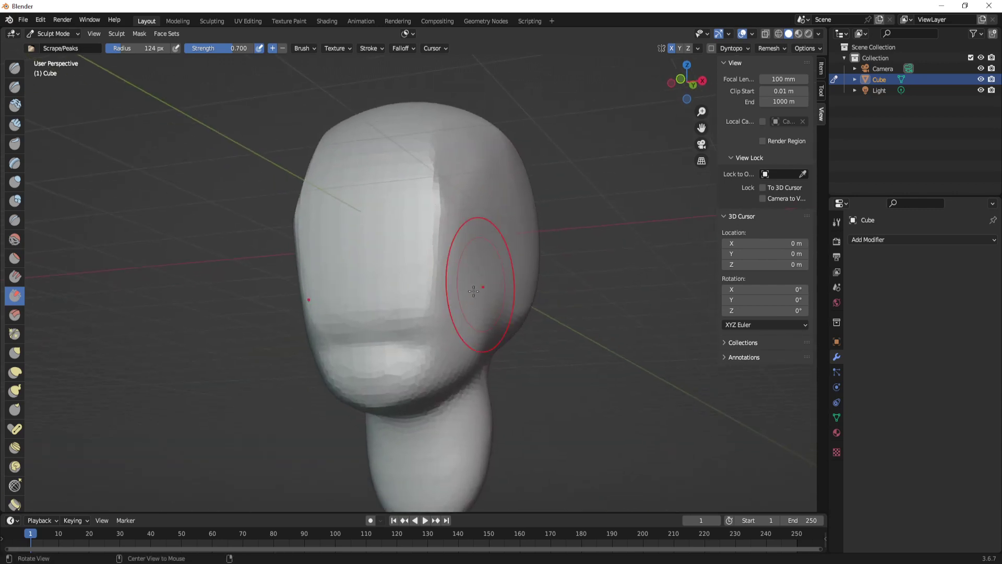
pyautogui.moveTo(425, 381); pyautogui.dragTo(571, 365, button='middle')
pyautogui.press('f')
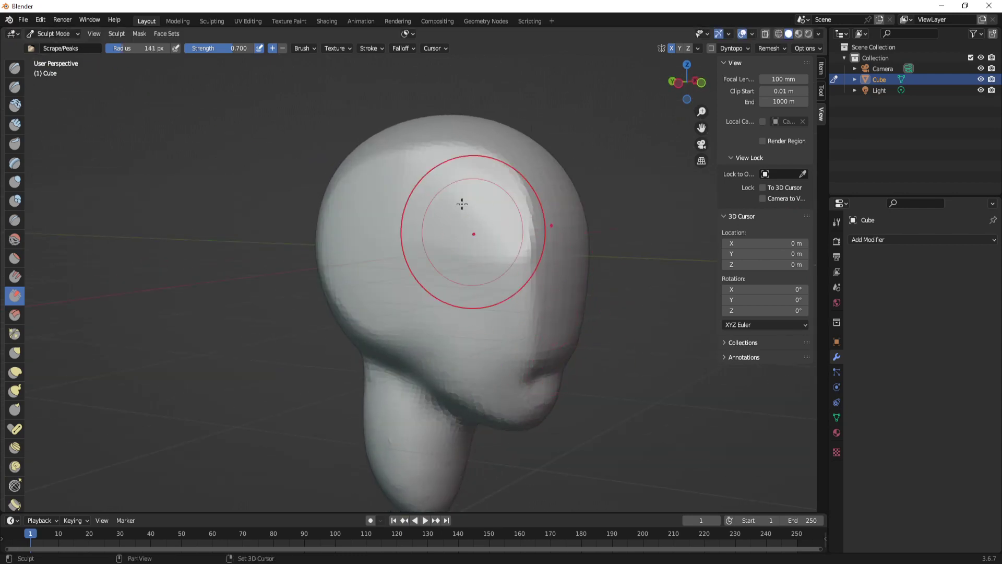
pyautogui.click(465, 205)
pyautogui.moveTo(440, 307); pyautogui.dragTo(459, 282, button='middle')
pyautogui.click(459, 282)
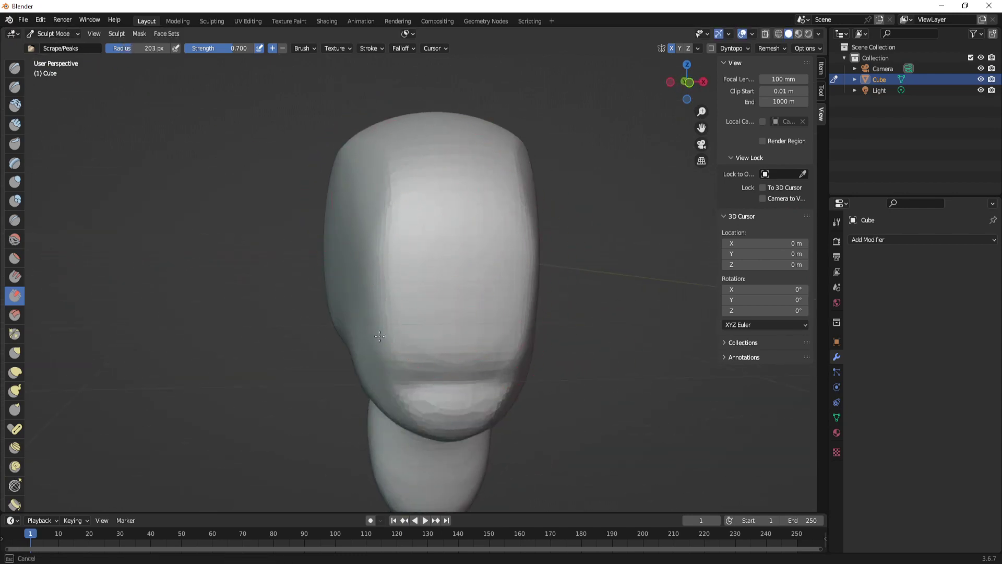
pyautogui.press('f')
pyautogui.click(475, 264)
# Build eye sockets under a brow ridge with an 87 px Clay Strips brush in front view
pyautogui.click(20, 127)
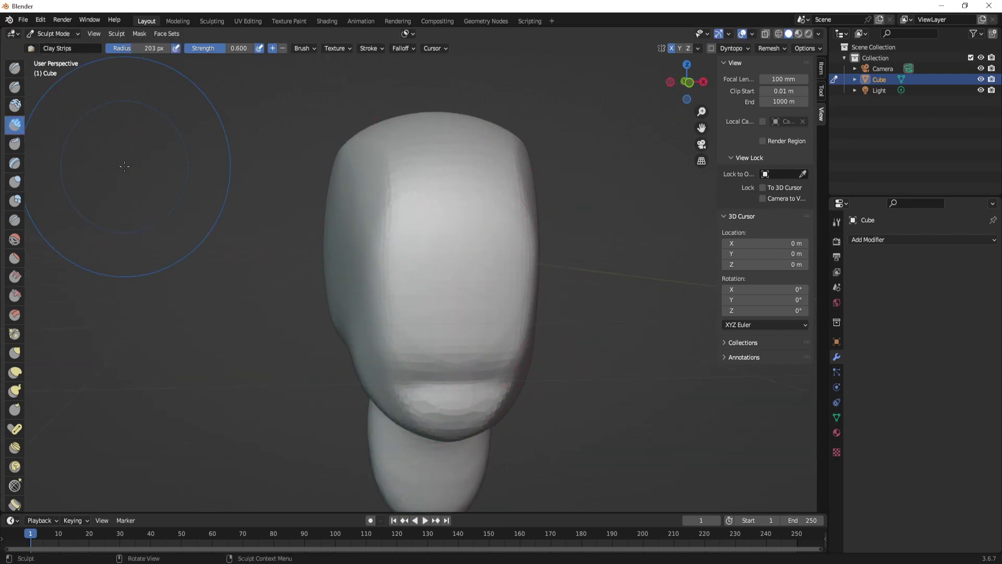
pyautogui.press('KP_1')
pyautogui.scroll(1, 477, 329)
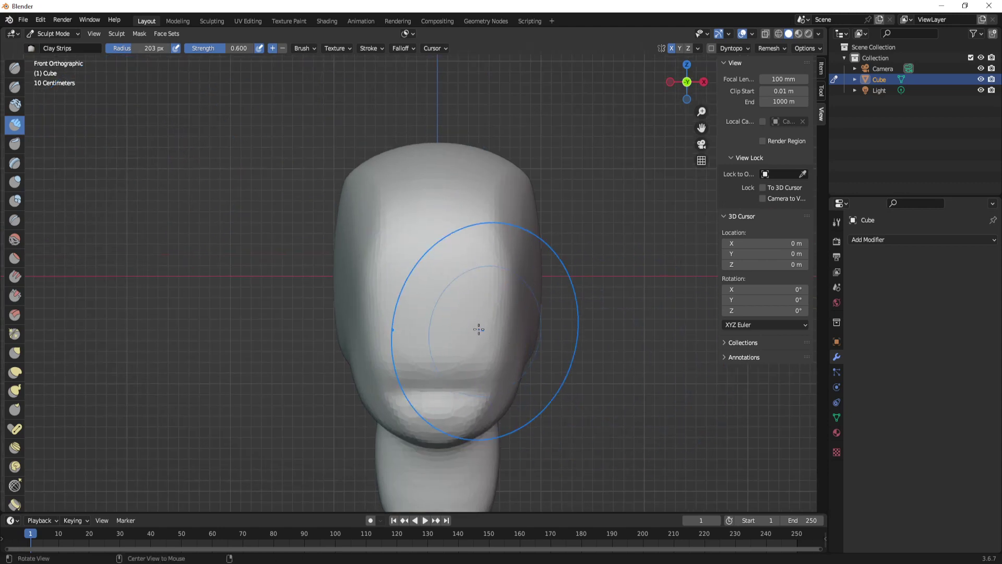
pyautogui.scroll(2, 444, 282)
pyautogui.press('f')
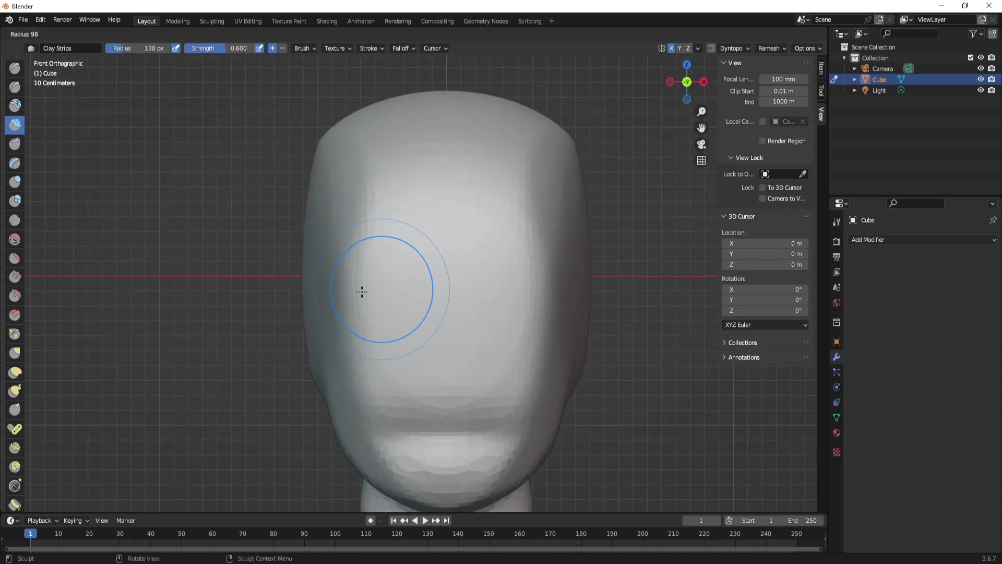
pyautogui.click(381, 276)
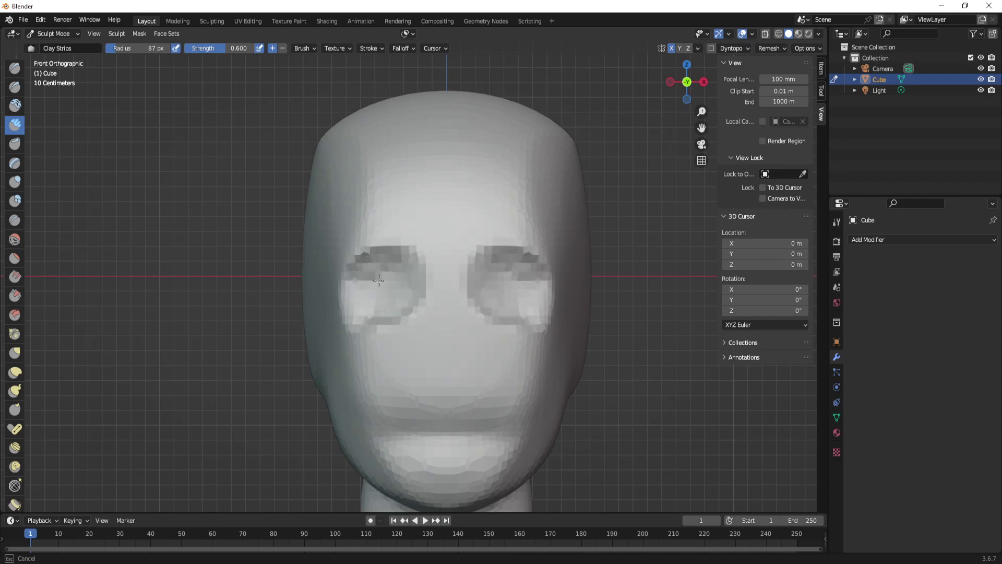
# Remesh the head at a 0.0215 m voxel size and view it from the right side
pyautogui.press('r')
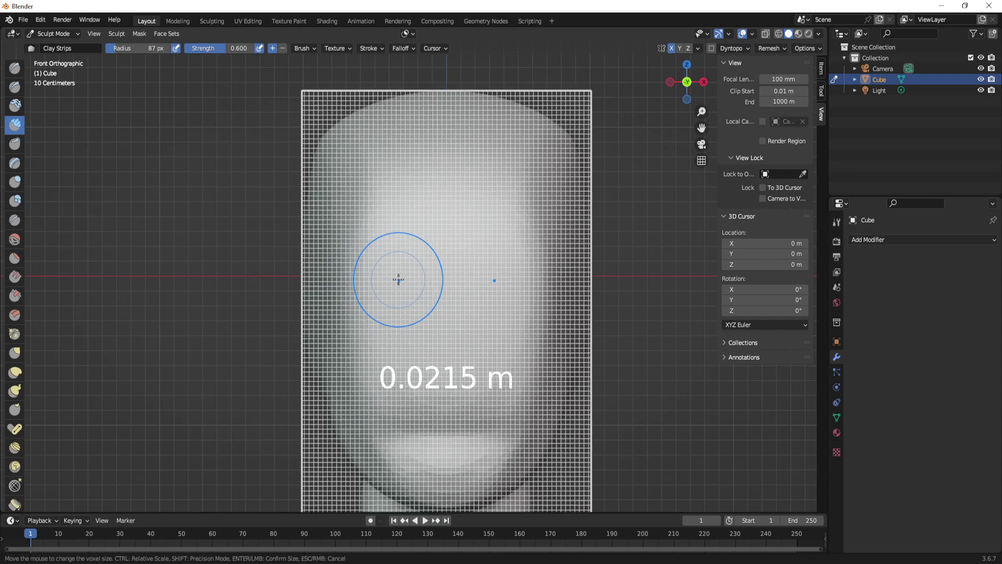
pyautogui.click(383, 281)
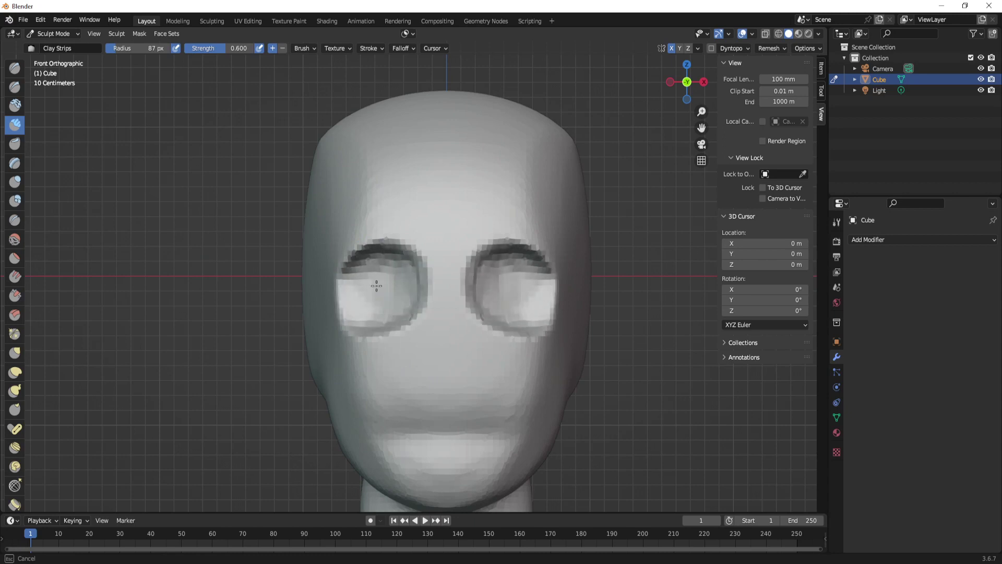
pyautogui.moveTo(435, 303); pyautogui.dragTo(542, 310, button='middle')
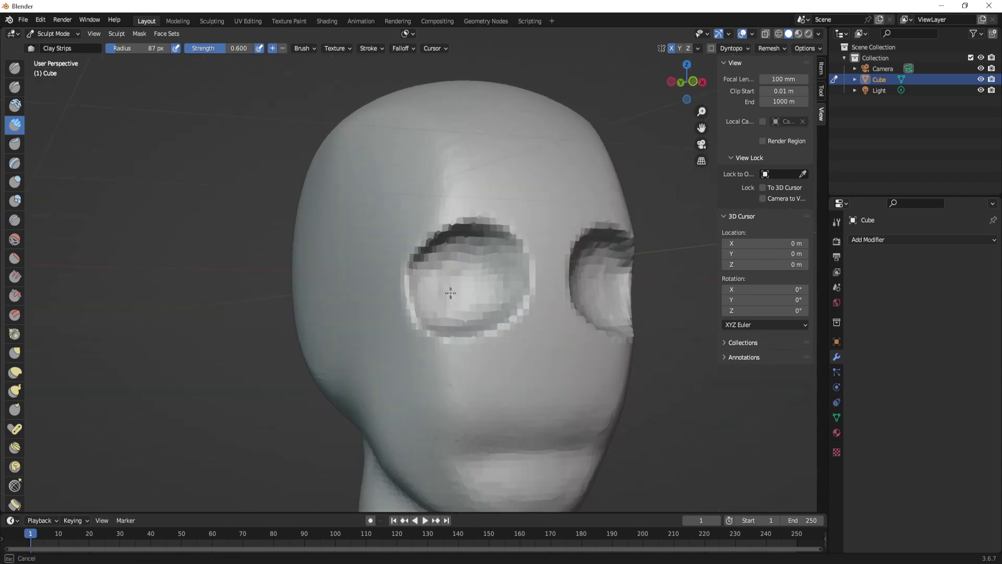
pyautogui.moveTo(471, 285)
pyautogui.mouseDown(button='middle')
pyautogui.moveTo(528, 282)
pyautogui.moveTo(552, 295)
pyautogui.moveTo(478, 287)
pyautogui.mouseUp(button='middle')
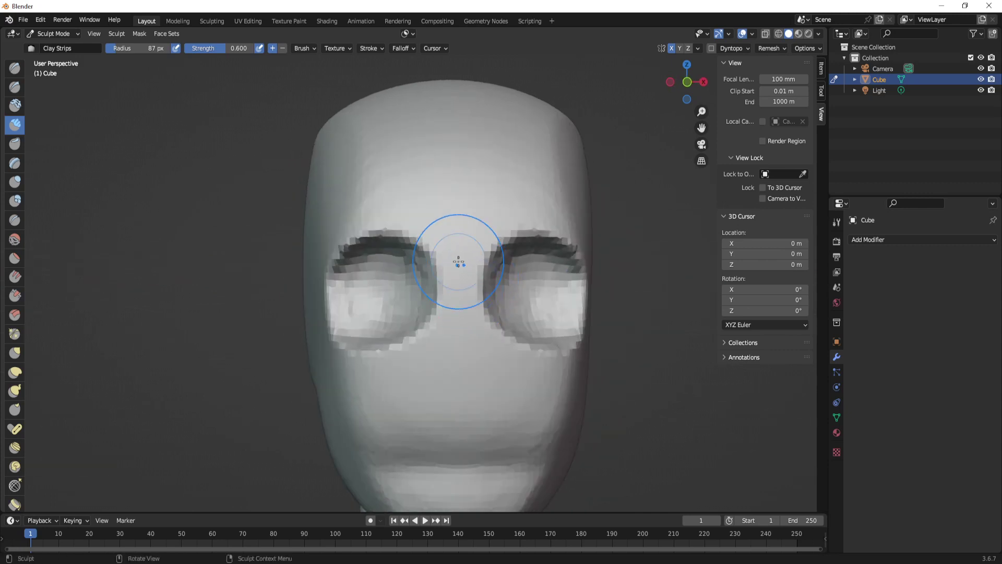
pyautogui.press('KP_3')
# Push the eye sockets deeper from the right view and pull out a nose bridge with Grab
pyautogui.keyDown('shift'); pyautogui.moveTo(278, 321); pyautogui.dragTo(420, 311, button='middle'); pyautogui.keyUp('shift')
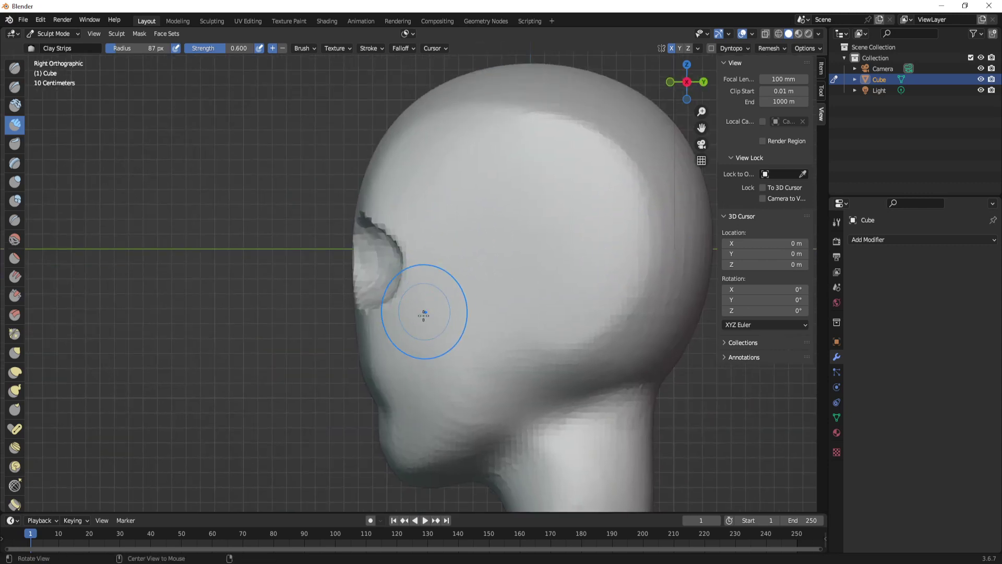
pyautogui.scroll(2, 87, 281)
pyautogui.click(16, 354)
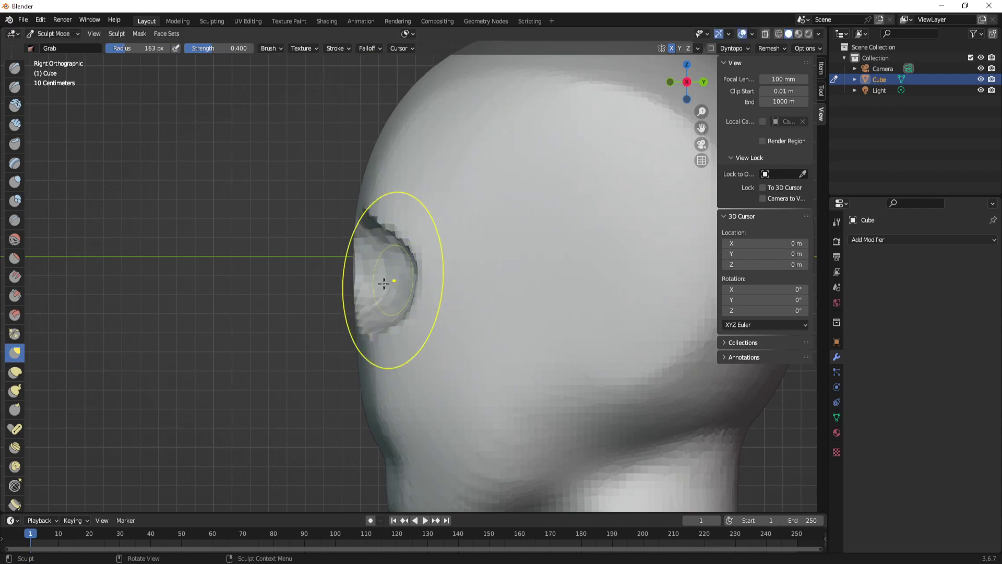
pyautogui.moveTo(355, 293); pyautogui.dragTo(446, 287)
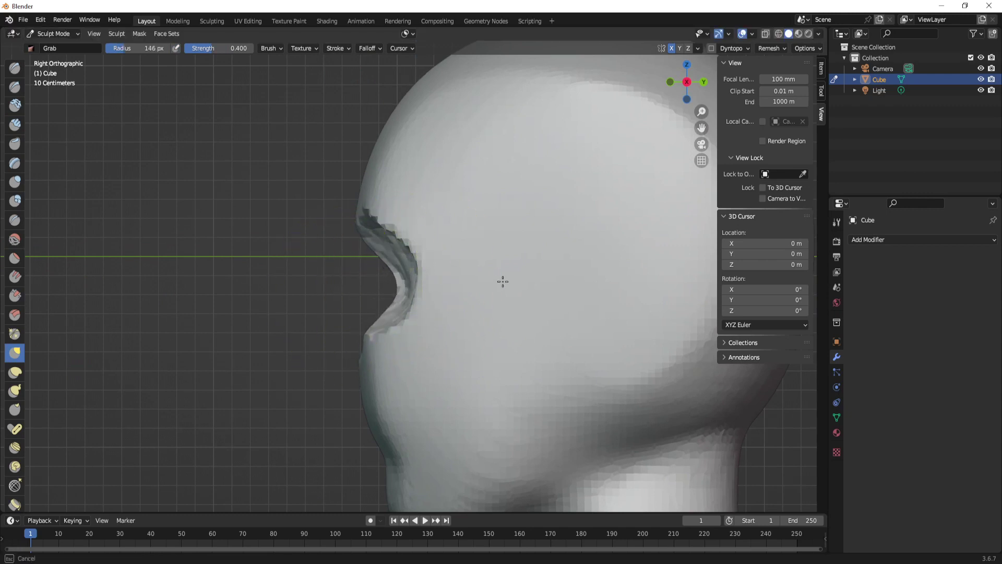
pyautogui.keyDown('shift'); pyautogui.moveTo(496, 273); pyautogui.dragTo(504, 289, button='middle'); pyautogui.keyUp('shift')
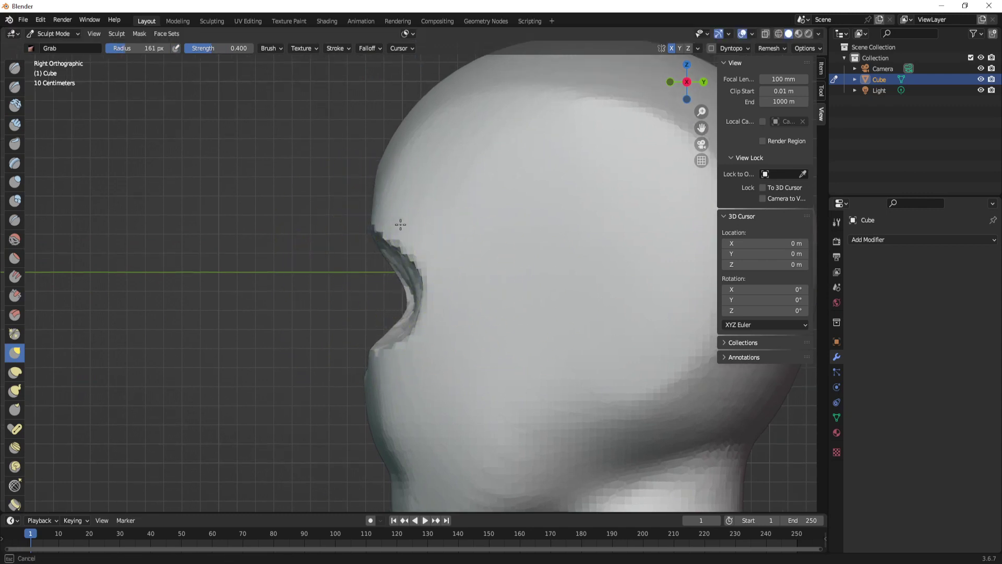
pyautogui.moveTo(335, 224); pyautogui.dragTo(480, 327, button='middle')
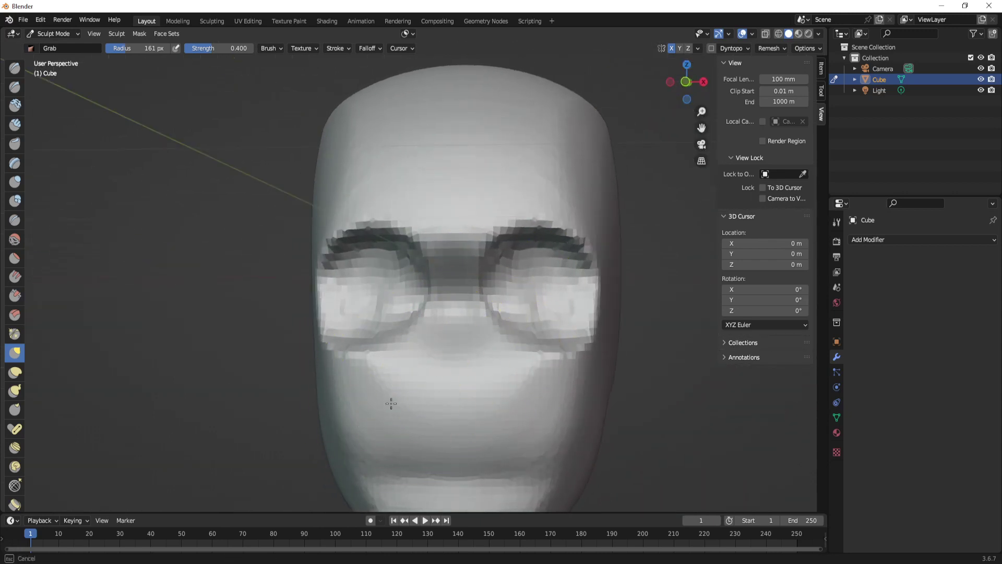
pyautogui.moveTo(380, 418)
pyautogui.mouseDown(button='middle')
pyautogui.moveTo(508, 398)
pyautogui.moveTo(368, 403)
pyautogui.moveTo(454, 405)
pyautogui.mouseUp(button='middle')
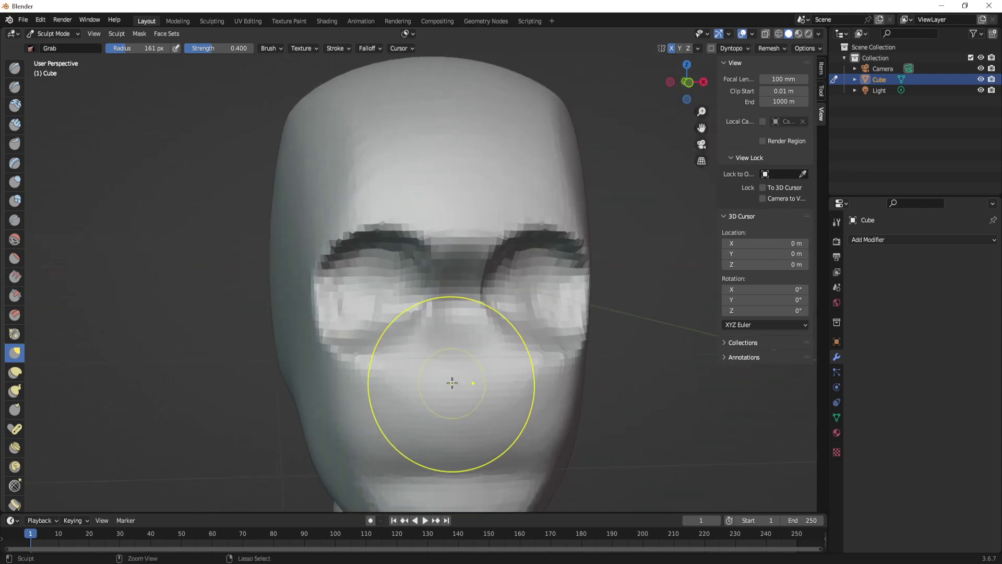
pyautogui.moveTo(398, 285); pyautogui.dragTo(458, 313)
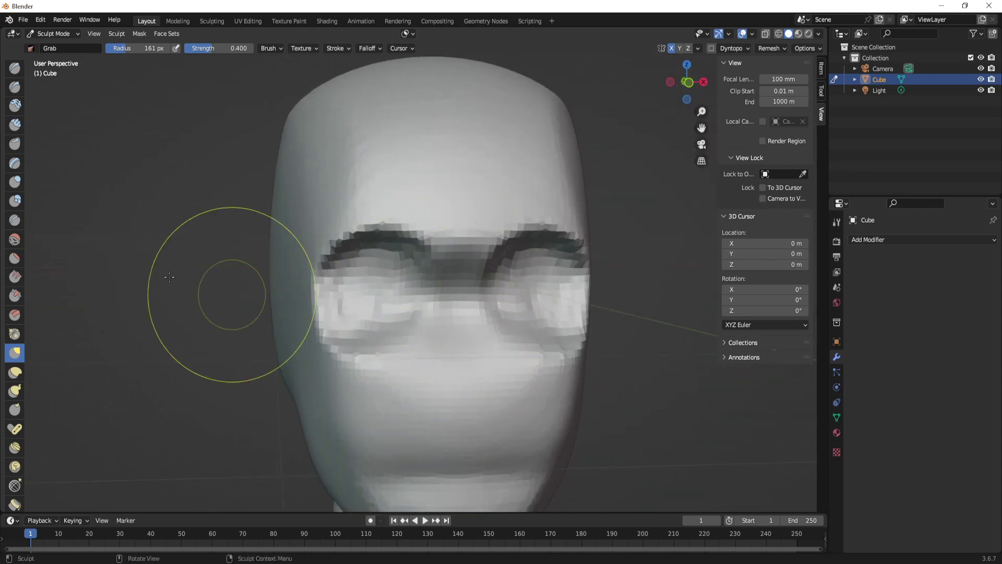
pyautogui.moveTo(414, 303)
pyautogui.mouseDown(button='middle')
pyautogui.moveTo(481, 313)
pyautogui.moveTo(444, 291)
pyautogui.mouseUp(button='middle')
# Try a 49 px nose mask, undo it, and pull the nose bridge outward with Grab
pyautogui.press('m')
pyautogui.press('f')
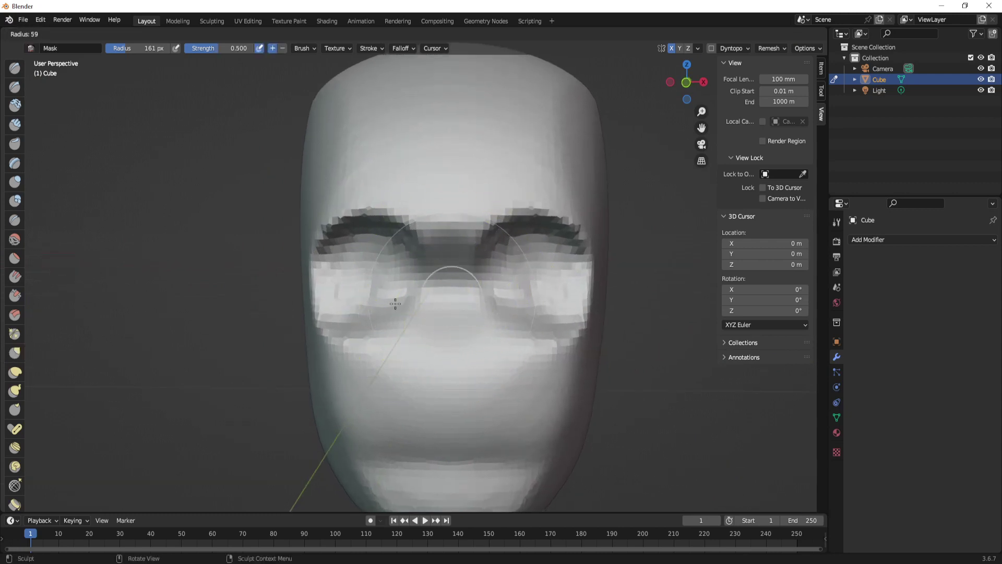
pyautogui.click(426, 296)
pyautogui.moveTo(437, 316)
pyautogui.mouseDown()
pyautogui.moveTo(433, 296)
pyautogui.moveTo(438, 370)
pyautogui.mouseUp()
pyautogui.hotkey('ctrl', 'z')
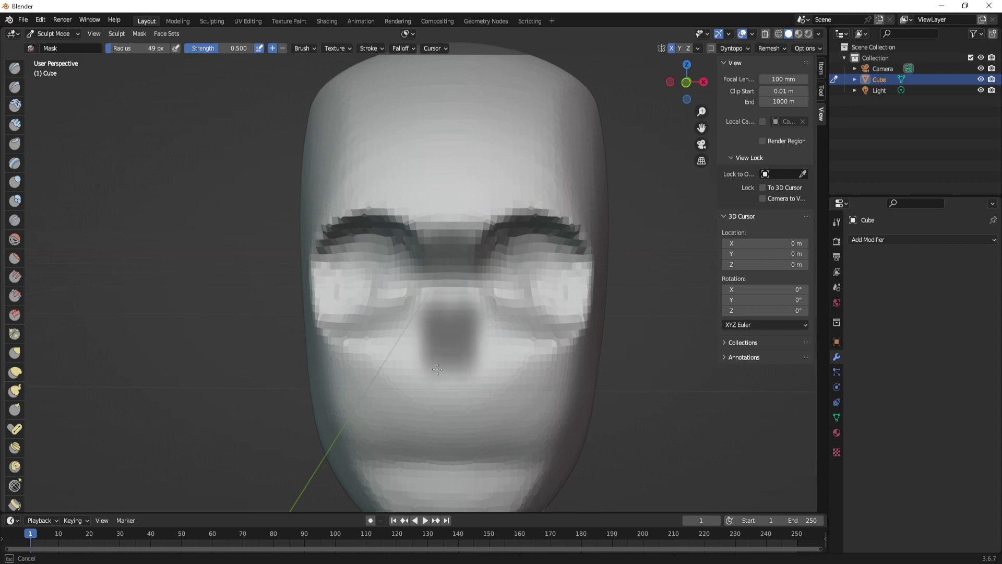
pyautogui.hotkey('ctrl', 'z')
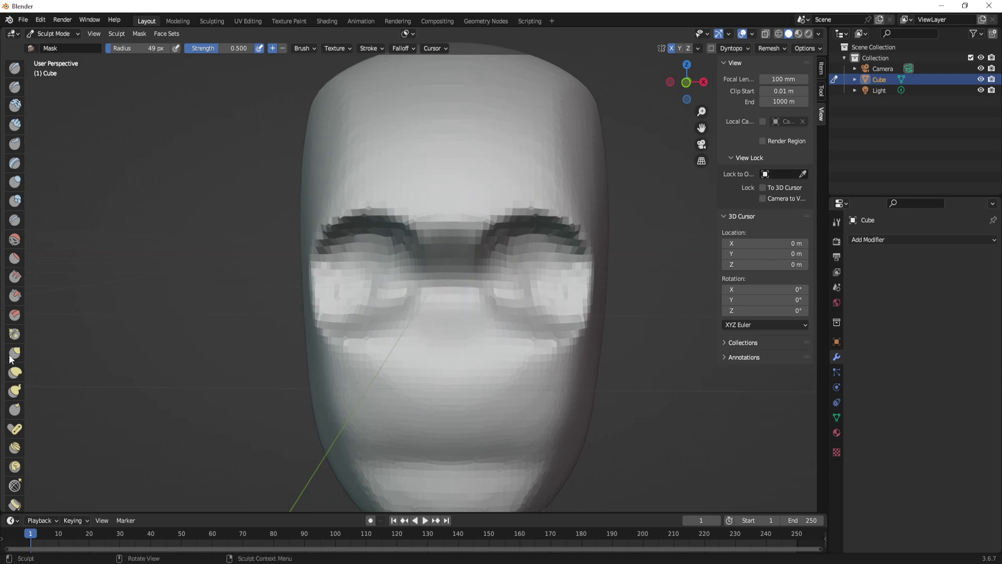
pyautogui.click(16, 351)
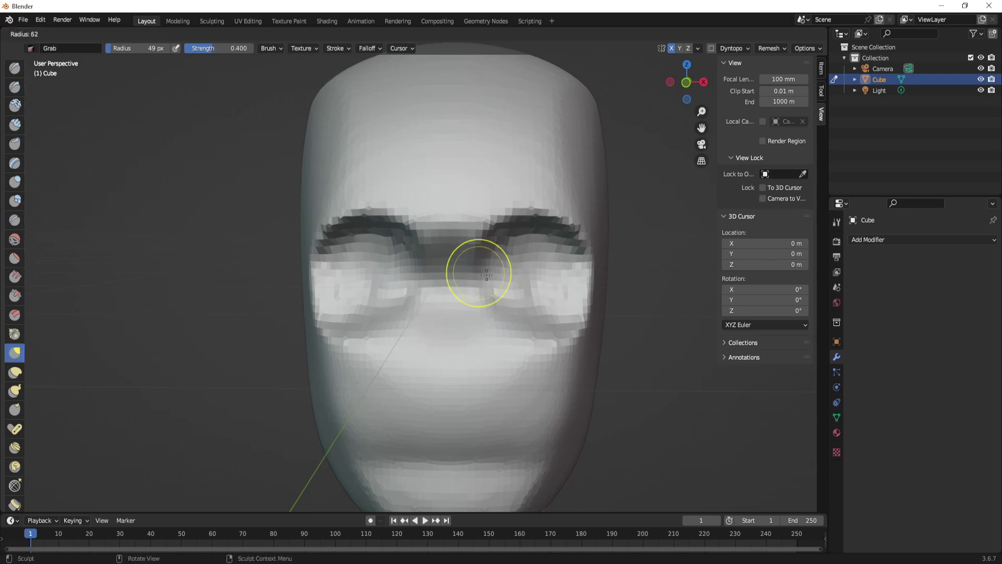
pyautogui.moveTo(459, 314); pyautogui.dragTo(419, 291, button='middle')
pyautogui.moveTo(419, 292); pyautogui.dragTo(434, 295)
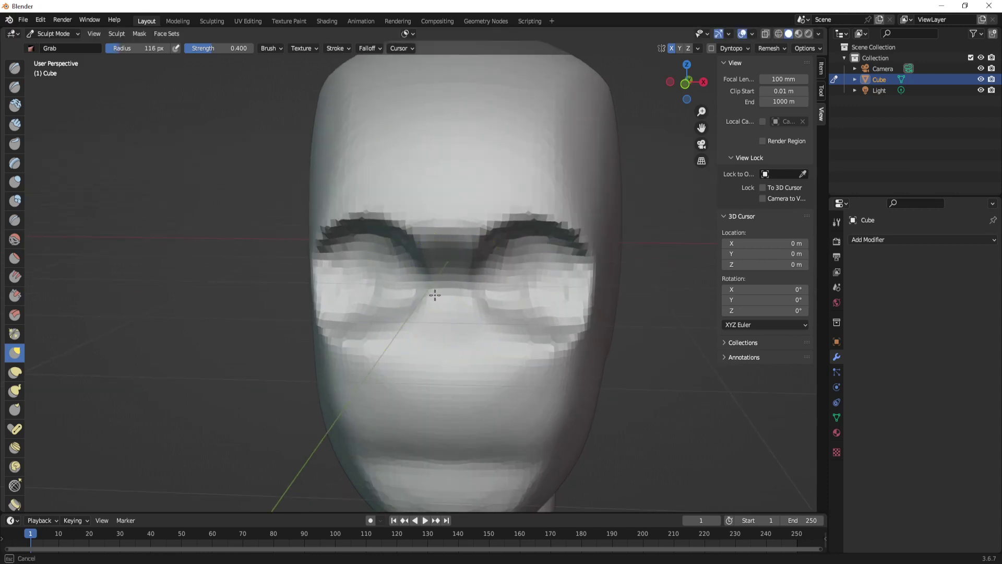
# Mask the nose patch with a 41 px Mask brush and invert the mask
pyautogui.press('m')
pyautogui.press('f')
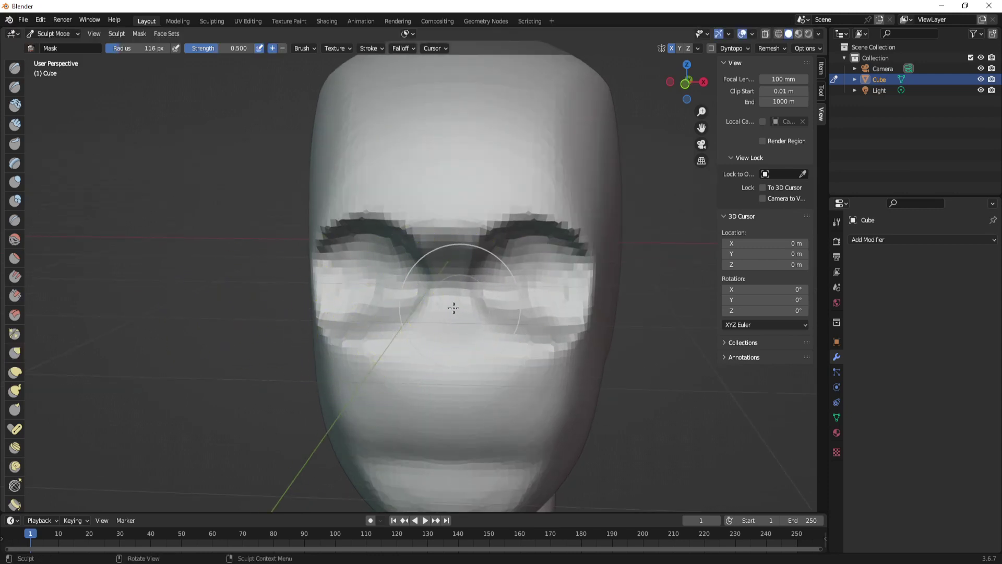
pyautogui.click(418, 319)
pyautogui.scroll(-2, 419, 319)
pyautogui.scroll(-2, 456, 350)
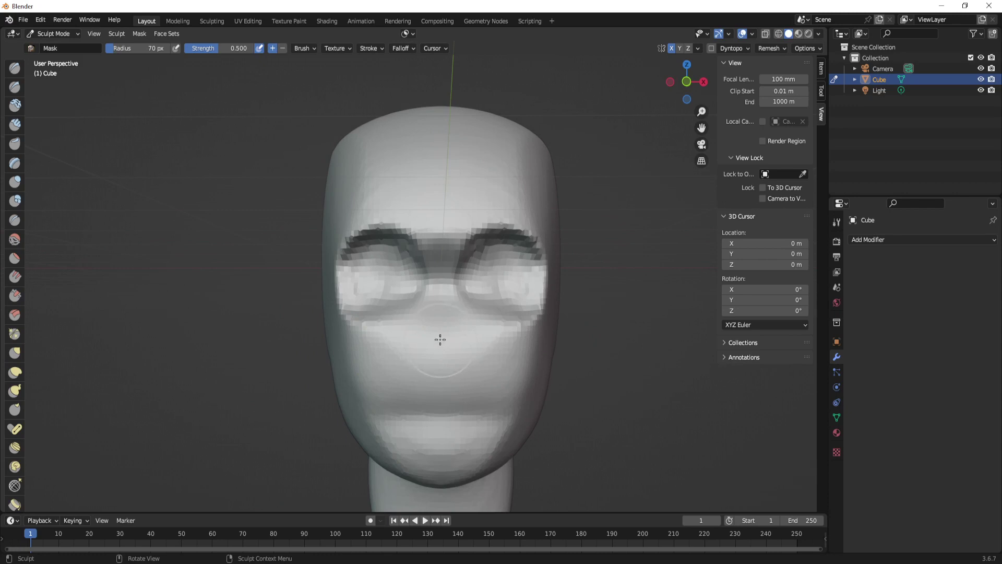
pyautogui.press('f')
pyautogui.click(420, 342)
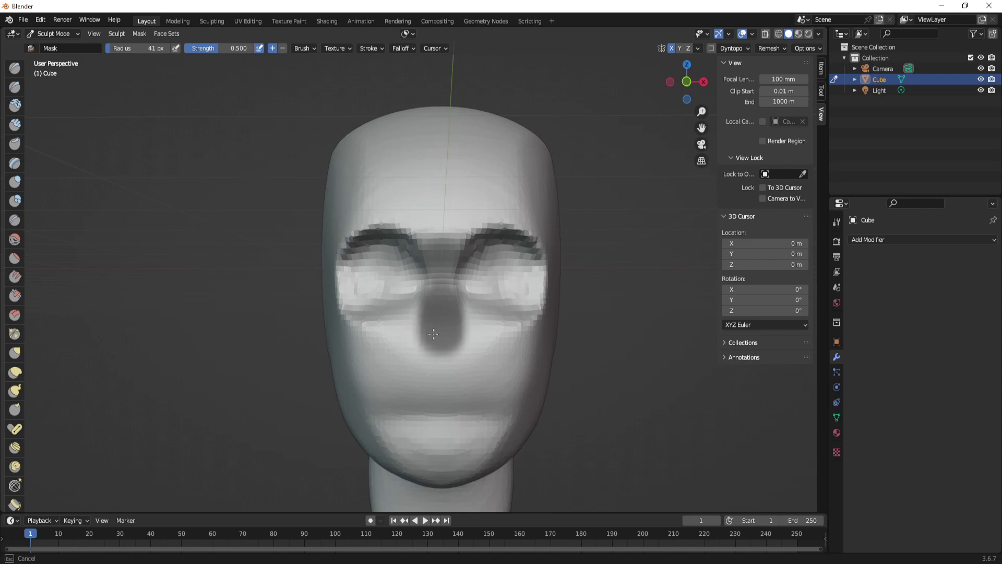
pyautogui.hotkey('ctrl', 'i')
pyautogui.moveTo(468, 309); pyautogui.dragTo(421, 322, button='middle')
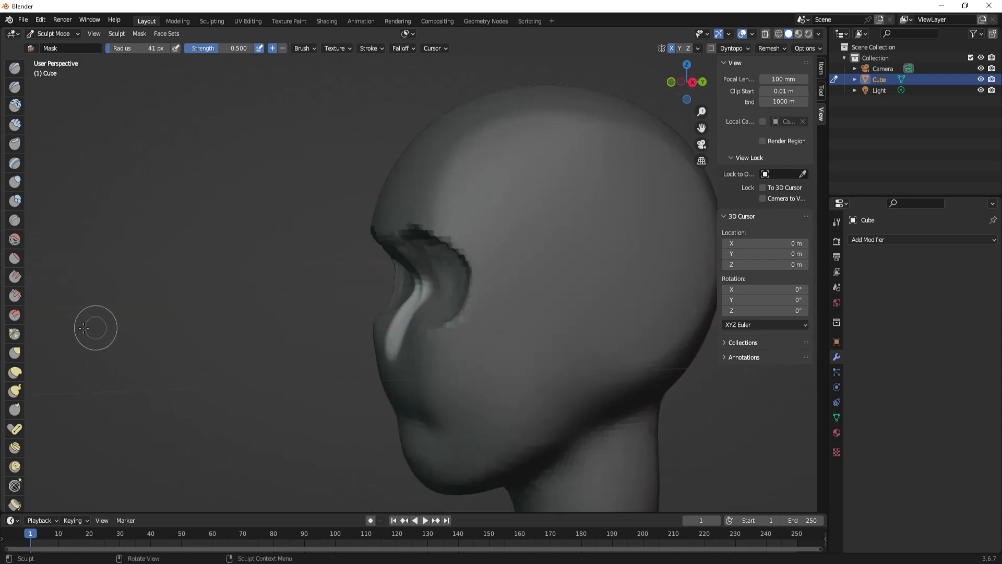
# Pull the nose outward from the face with Grab and shape its tip in profile
pyautogui.click(15, 352)
pyautogui.moveTo(459, 302); pyautogui.dragTo(412, 302, button='middle')
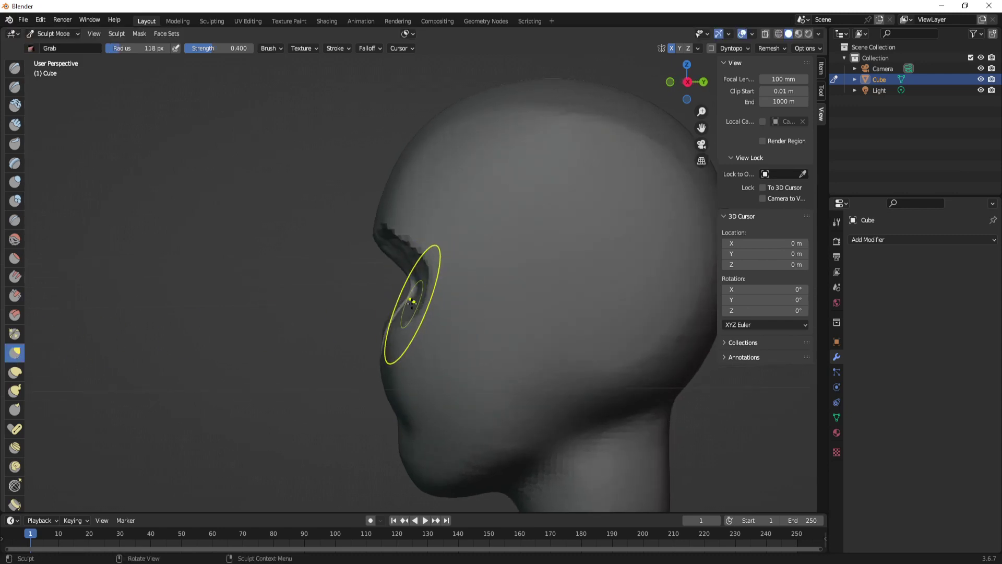
pyautogui.moveTo(394, 342); pyautogui.dragTo(420, 336, button='middle')
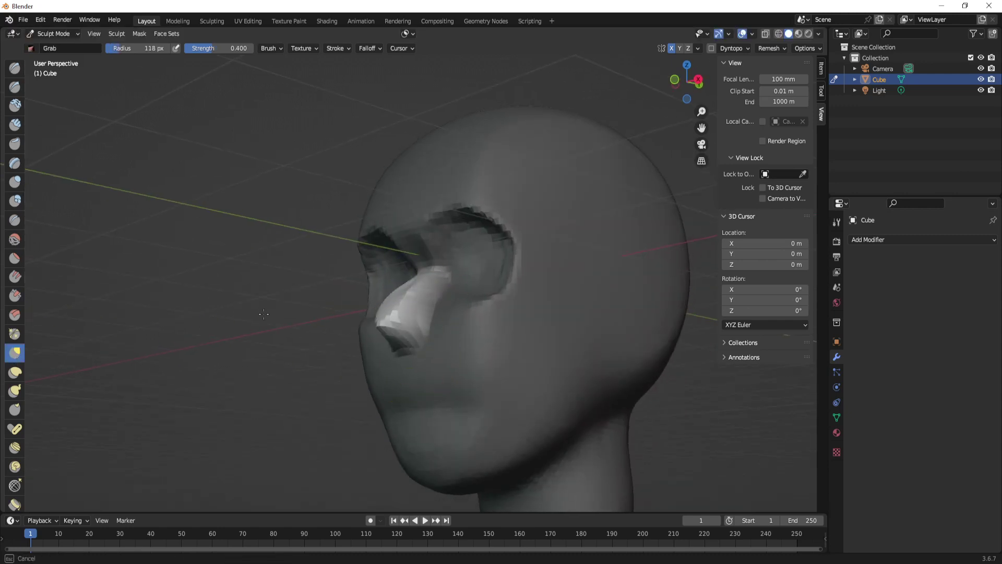
pyautogui.moveTo(264, 314); pyautogui.dragTo(370, 313, button='middle')
pyautogui.moveTo(369, 313); pyautogui.dragTo(347, 320)
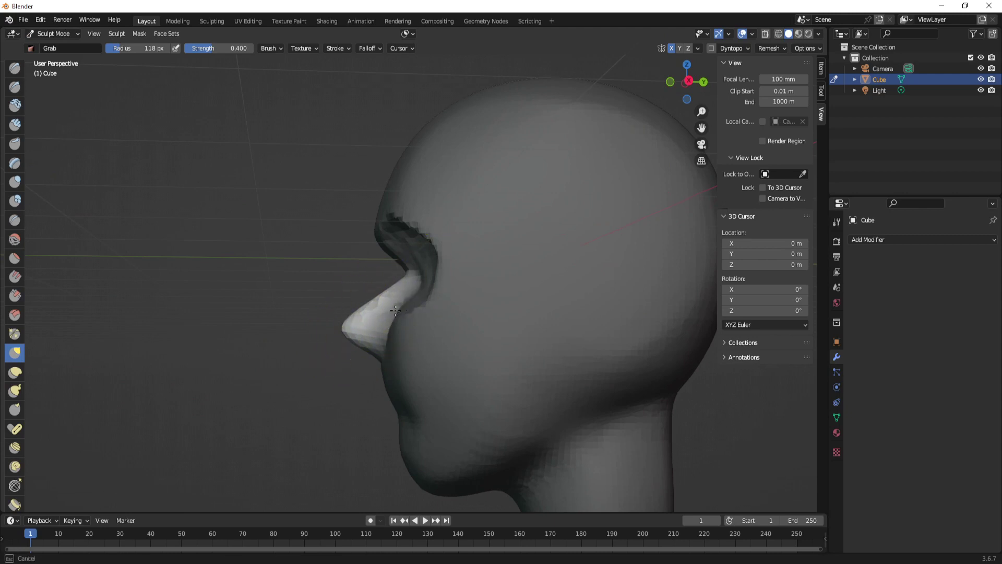
pyautogui.moveTo(395, 311); pyautogui.dragTo(443, 309, button='middle')
# Deepen the eye socket, then shrink the brush to about 69 px
pyautogui.scroll(3, 425, 298)
pyautogui.moveTo(425, 297); pyautogui.dragTo(449, 288)
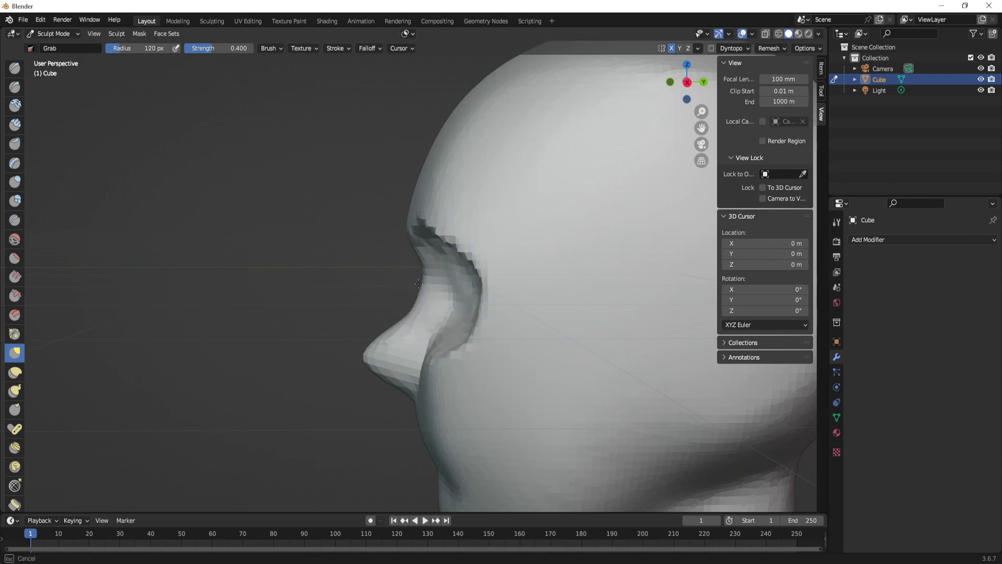
pyautogui.moveTo(457, 307); pyautogui.dragTo(469, 291, button='middle')
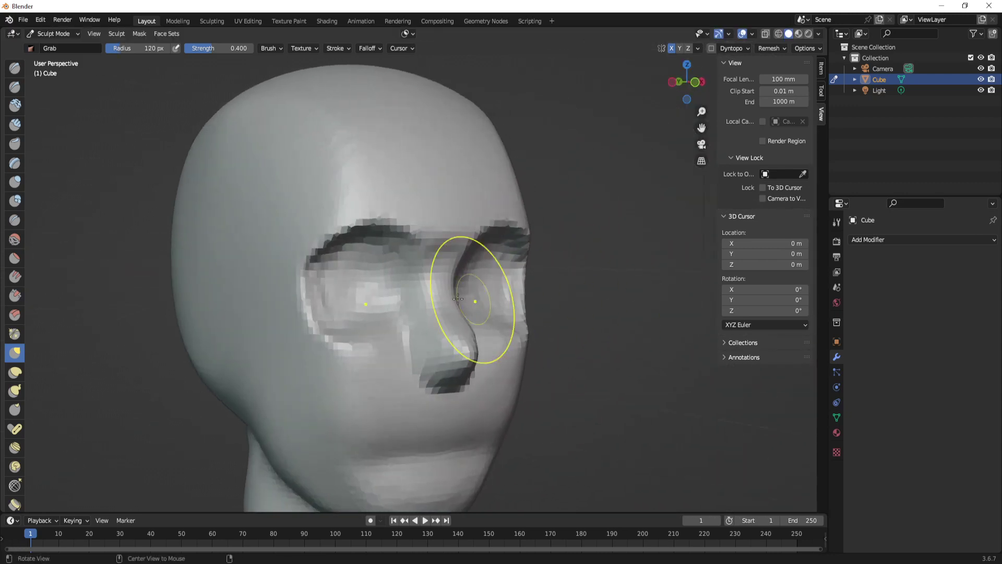
pyautogui.scroll(2, 470, 291)
pyautogui.moveTo(398, 297)
pyautogui.mouseDown(button='middle')
pyautogui.moveTo(444, 301)
pyautogui.moveTo(463, 291)
pyautogui.moveTo(393, 293)
pyautogui.moveTo(466, 376)
pyautogui.mouseUp(button='middle')
pyautogui.press('f')
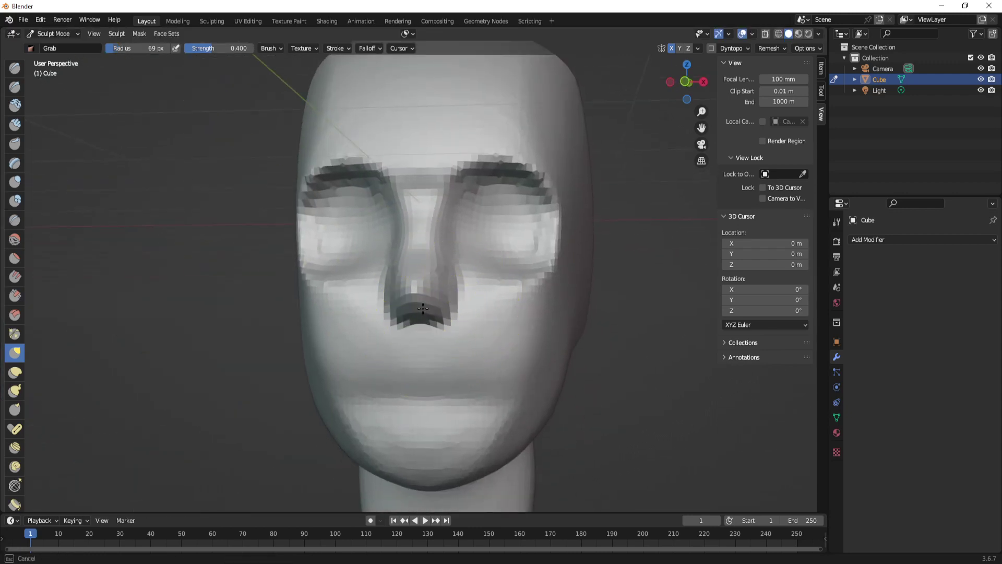
pyautogui.moveTo(410, 328)
pyautogui.mouseDown(button='middle')
pyautogui.moveTo(476, 329)
pyautogui.moveTo(392, 316)
pyautogui.moveTo(410, 319)
pyautogui.mouseUp(button='middle')
pyautogui.moveTo(352, 300); pyautogui.dragTo(370, 285, button='middle')
# Carve a nose-to-mouth crease with a smaller Clay Strips brush, then smooth it into the cheek
pyautogui.click(16, 125)
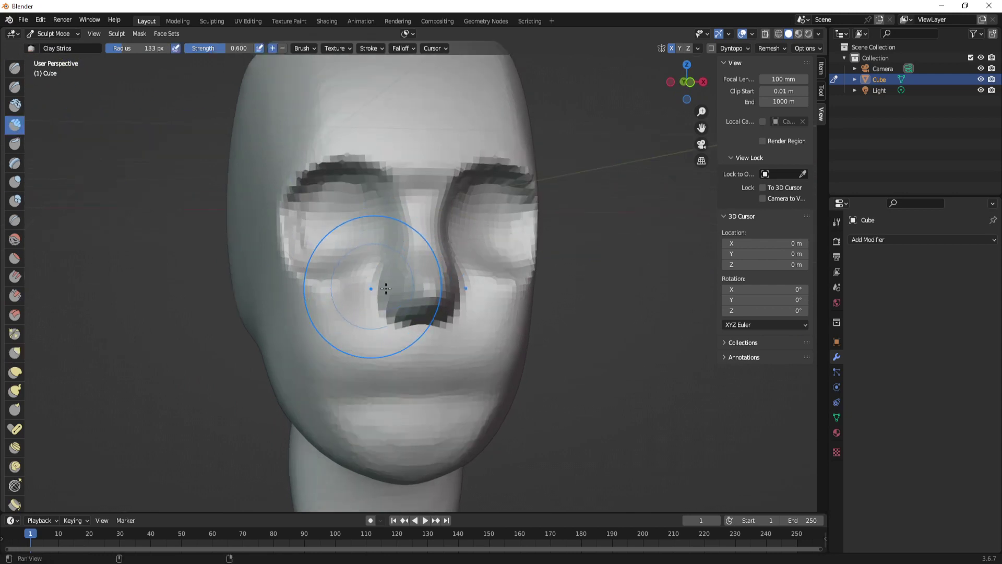
pyautogui.press('f')
pyautogui.click(383, 255)
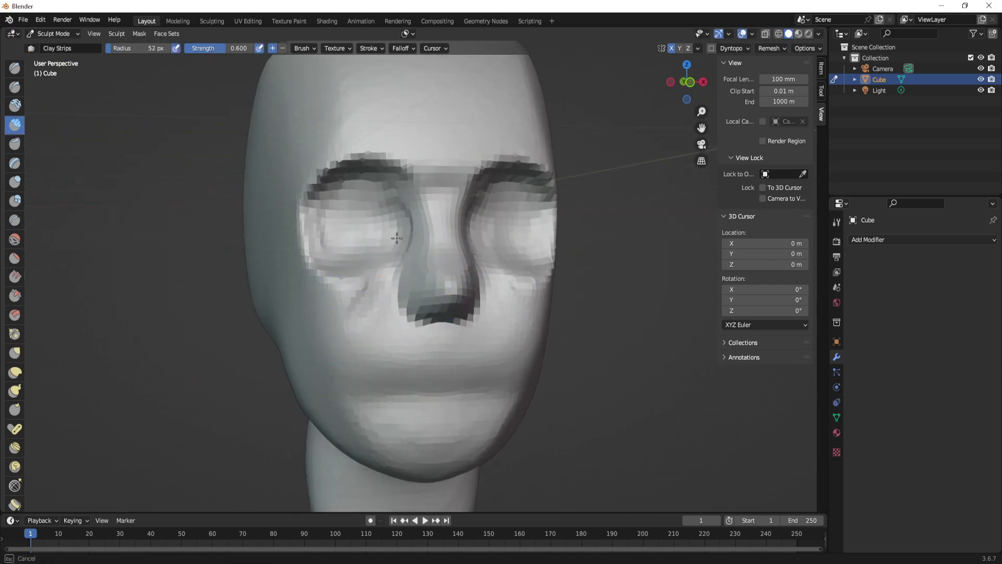
pyautogui.moveTo(379, 267); pyautogui.dragTo(337, 377)
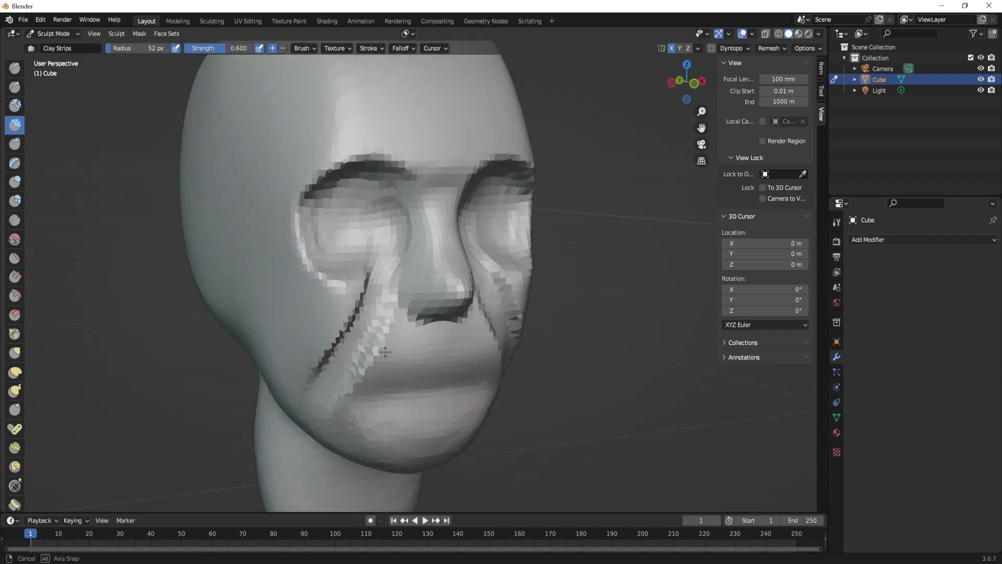
pyautogui.moveTo(380, 340); pyautogui.dragTo(350, 292, button='middle')
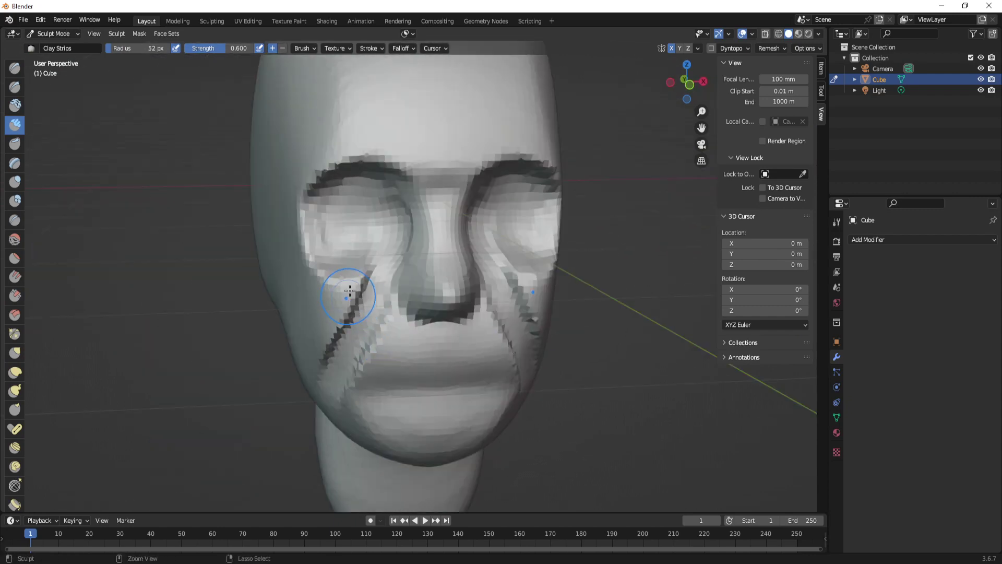
pyautogui.keyDown('shift'); pyautogui.moveTo(338, 277); pyautogui.dragTo(357, 312); pyautogui.keyUp('shift')
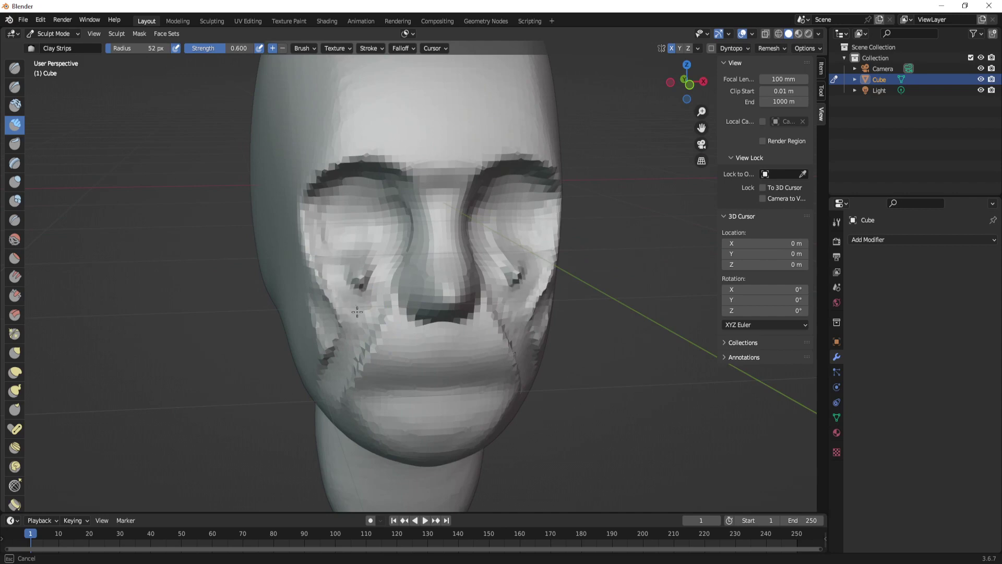
# Enlarge the brush to 110 px, review the face from several angles, and select Grab
pyautogui.press('f')
pyautogui.click(425, 275)
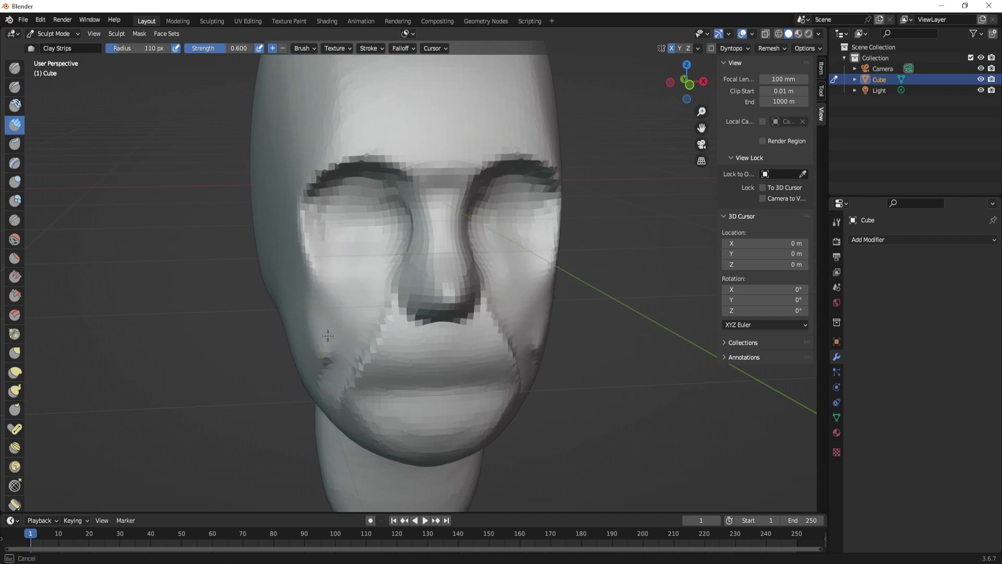
pyautogui.moveTo(426, 275); pyautogui.dragTo(413, 285, button='middle')
pyautogui.moveTo(325, 392); pyautogui.dragTo(369, 235, button='middle')
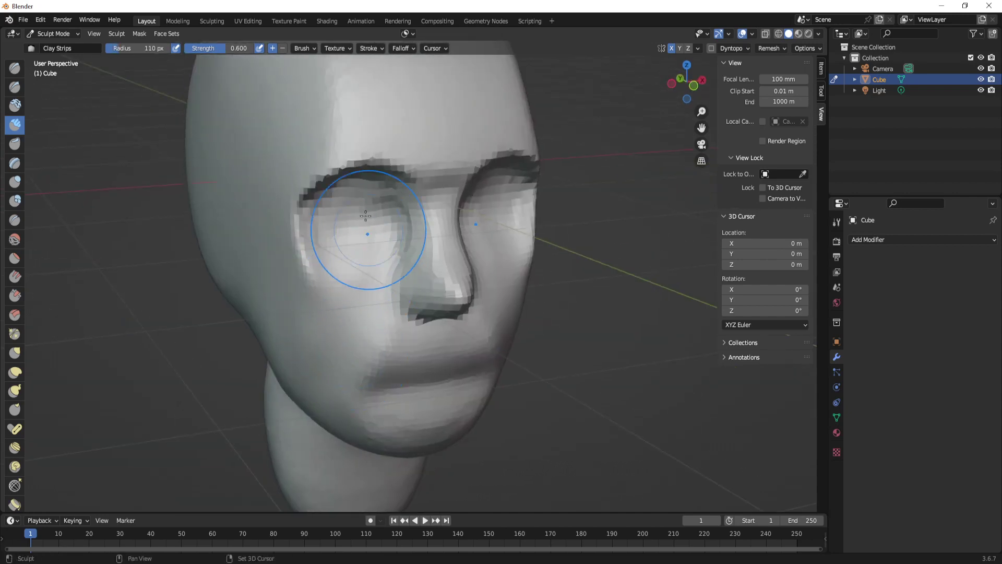
pyautogui.moveTo(414, 291)
pyautogui.mouseDown(button='middle')
pyautogui.moveTo(470, 365)
pyautogui.moveTo(454, 329)
pyautogui.mouseUp(button='middle')
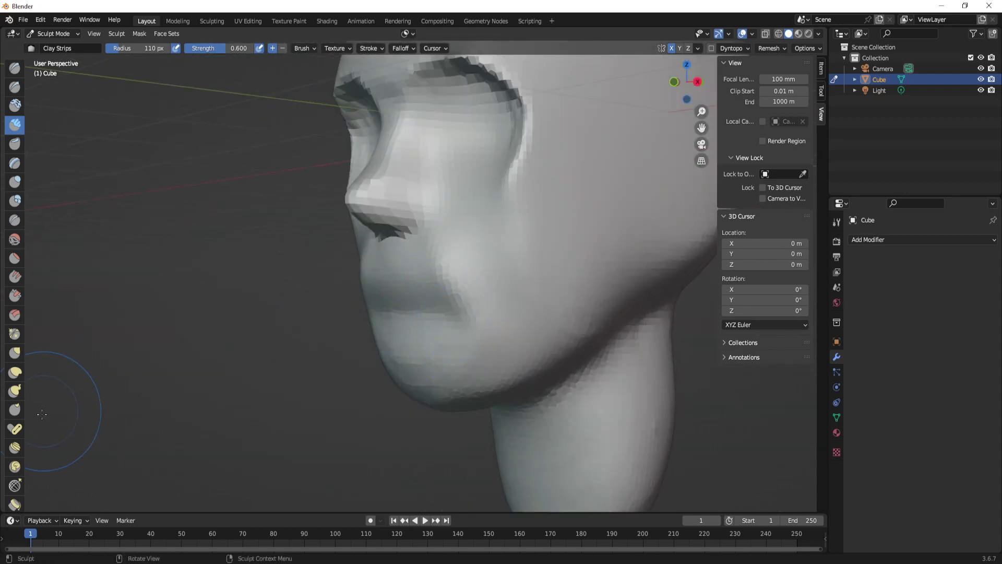
pyautogui.click(15, 353)
pyautogui.moveTo(398, 313)
pyautogui.mouseDown(button='middle')
pyautogui.moveTo(448, 320)
pyautogui.moveTo(402, 310)
pyautogui.moveTo(452, 290)
pyautogui.mouseUp(button='middle')
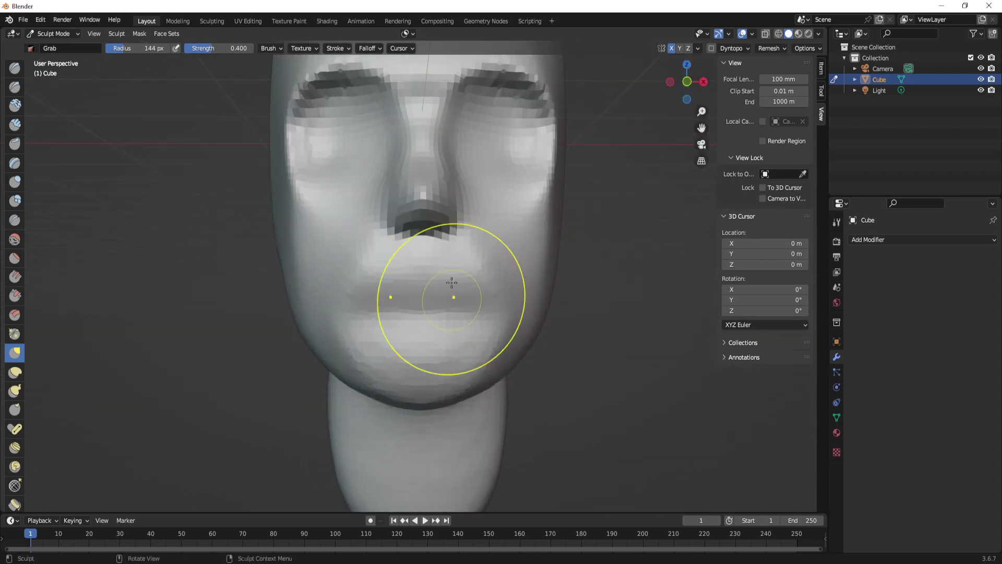
# Mask the chin and lips with a 104 px Mask brush, inverting the mask to isolate them
pyautogui.press('m')
pyautogui.press('f')
pyautogui.click(424, 364)
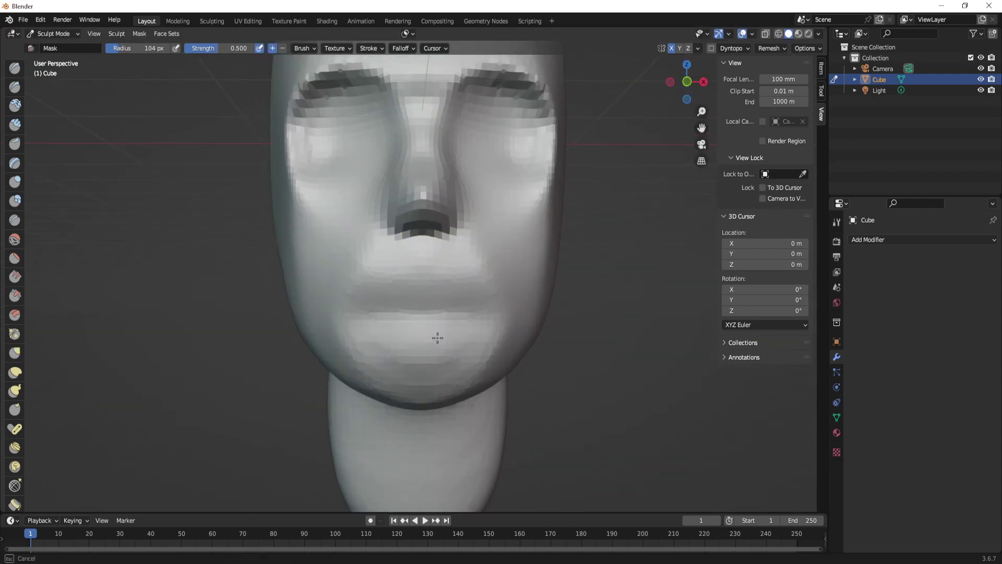
pyautogui.moveTo(436, 336); pyautogui.dragTo(352, 357)
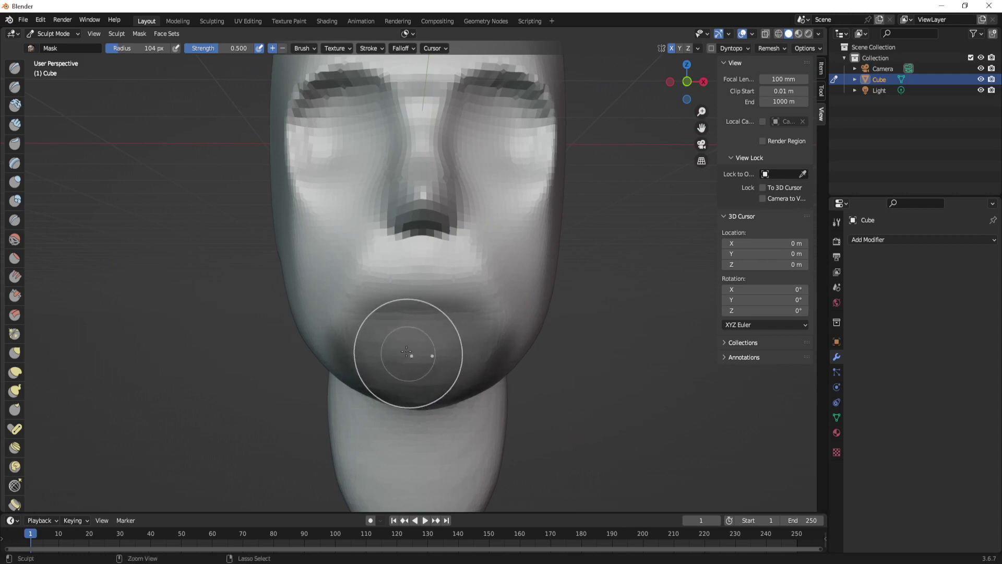
pyautogui.hotkey('ctrl', 'i')
pyautogui.hotkey('ctrl', 'i')
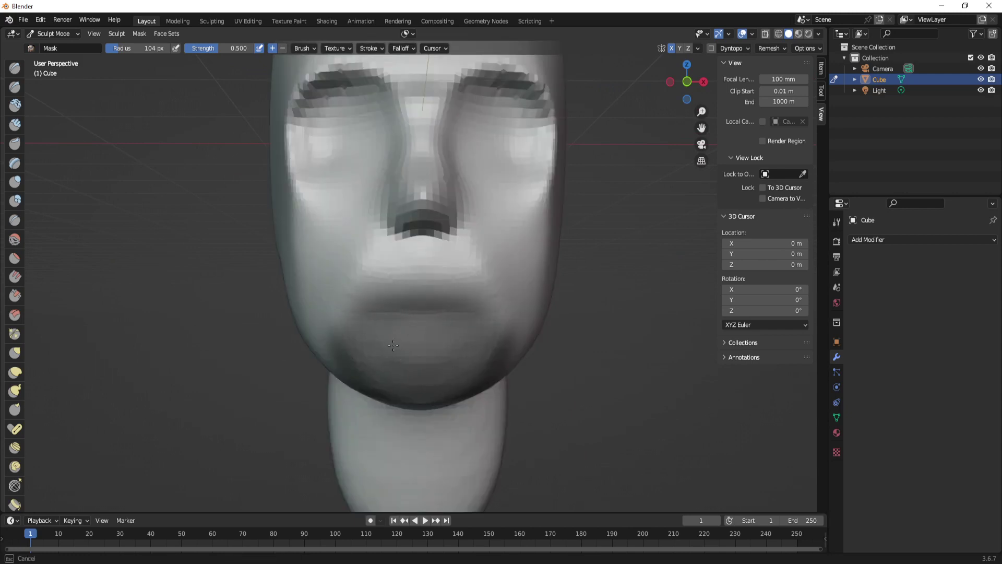
pyautogui.moveTo(434, 326); pyautogui.dragTo(402, 308)
pyautogui.hotkey('ctrl', 'i')
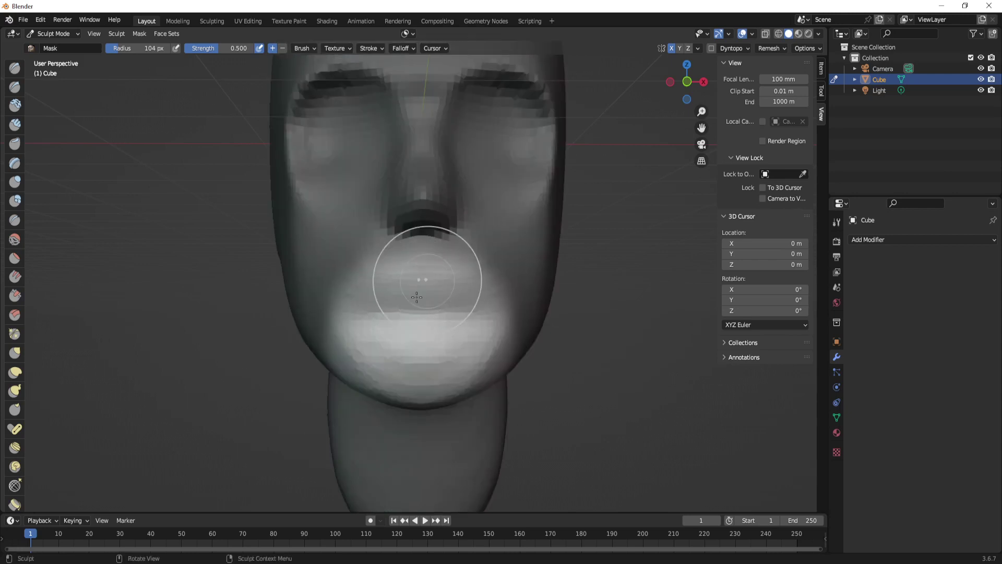
# Grab the lower lip and chin forward, checking the profile, then select Clay Strips
pyautogui.press('g')
pyautogui.press('f')
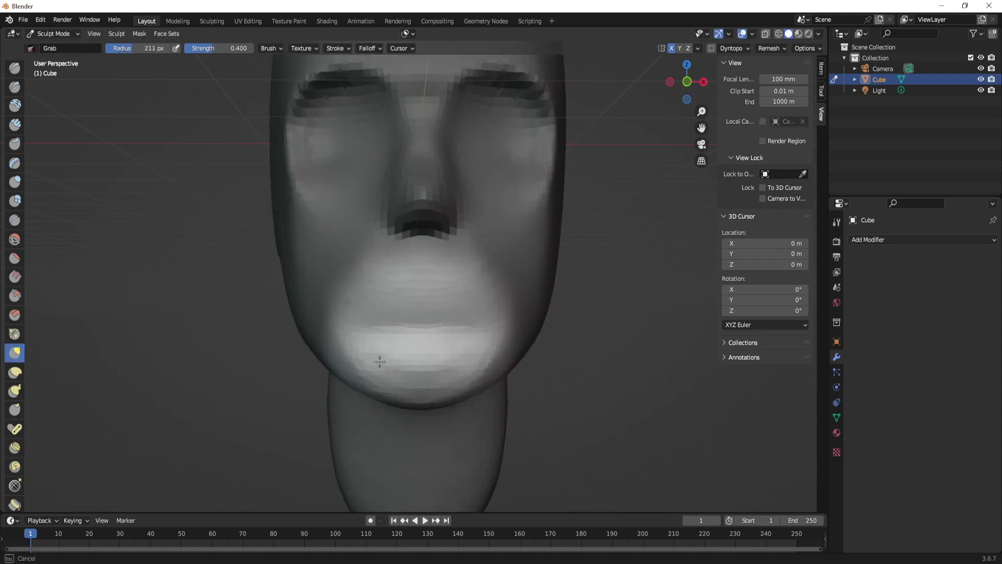
pyautogui.moveTo(380, 361); pyautogui.dragTo(365, 352)
pyautogui.press('f')
pyautogui.moveTo(365, 353); pyautogui.dragTo(350, 358, button='middle')
pyautogui.moveTo(347, 358); pyautogui.dragTo(387, 364)
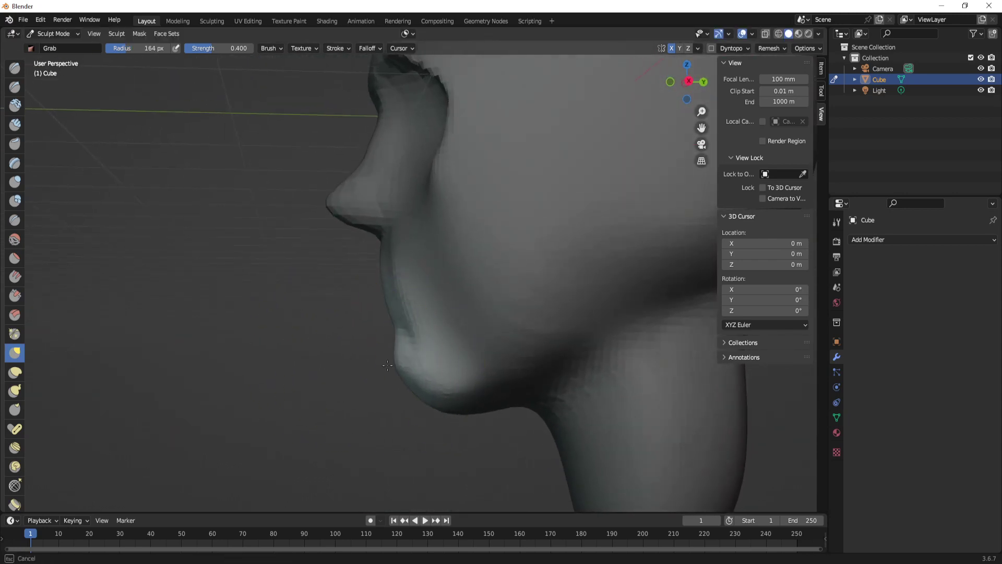
pyautogui.moveTo(388, 364); pyautogui.dragTo(482, 361, button='middle')
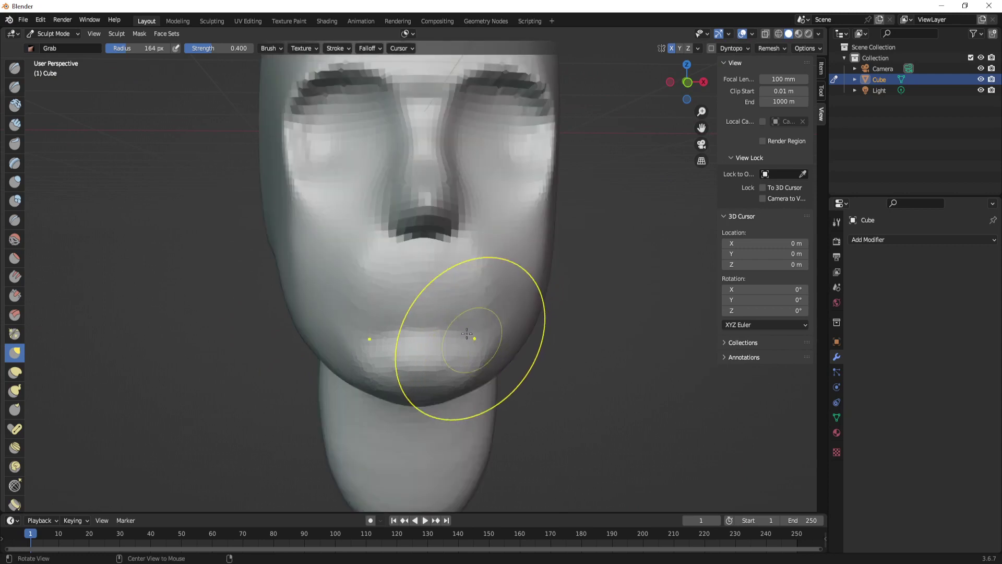
pyautogui.click(21, 133)
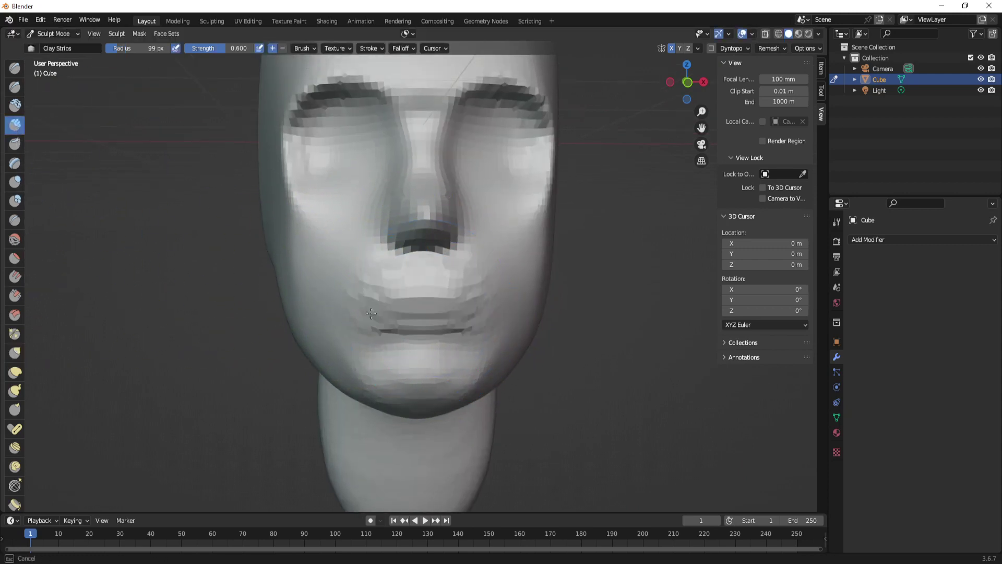
# Carve the line between the lips with a 67 px Draw Sharp brush, orbiting around the mouth
pyautogui.moveTo(426, 323); pyautogui.dragTo(451, 299, button='middle')
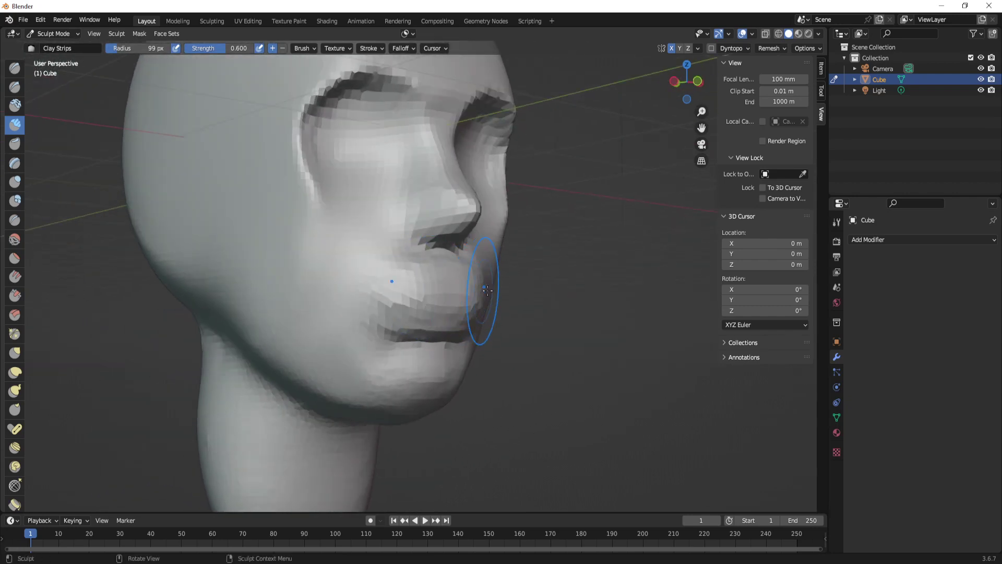
pyautogui.moveTo(452, 325)
pyautogui.mouseDown(button='middle')
pyautogui.moveTo(470, 334)
pyautogui.moveTo(412, 232)
pyautogui.mouseUp(button='middle')
pyautogui.click(15, 87)
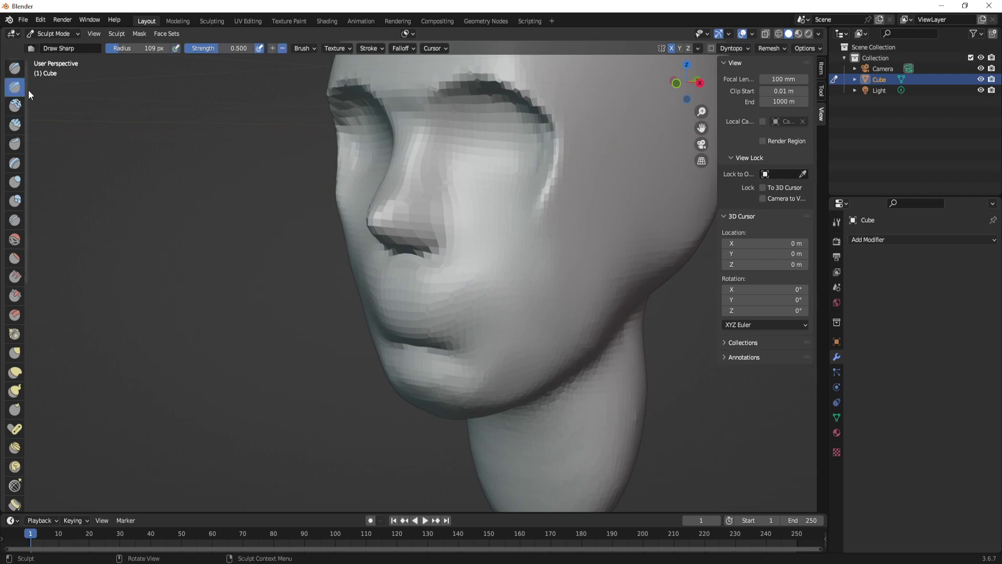
pyautogui.scroll(-3, 626, 291)
pyautogui.press('f')
pyautogui.click(509, 258)
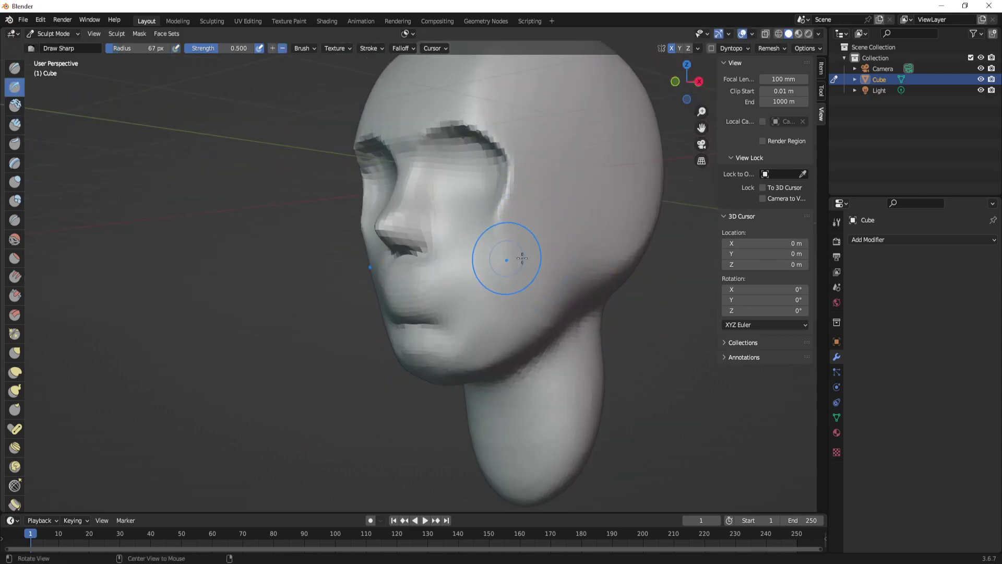
pyautogui.moveTo(515, 261); pyautogui.dragTo(475, 274, button='middle')
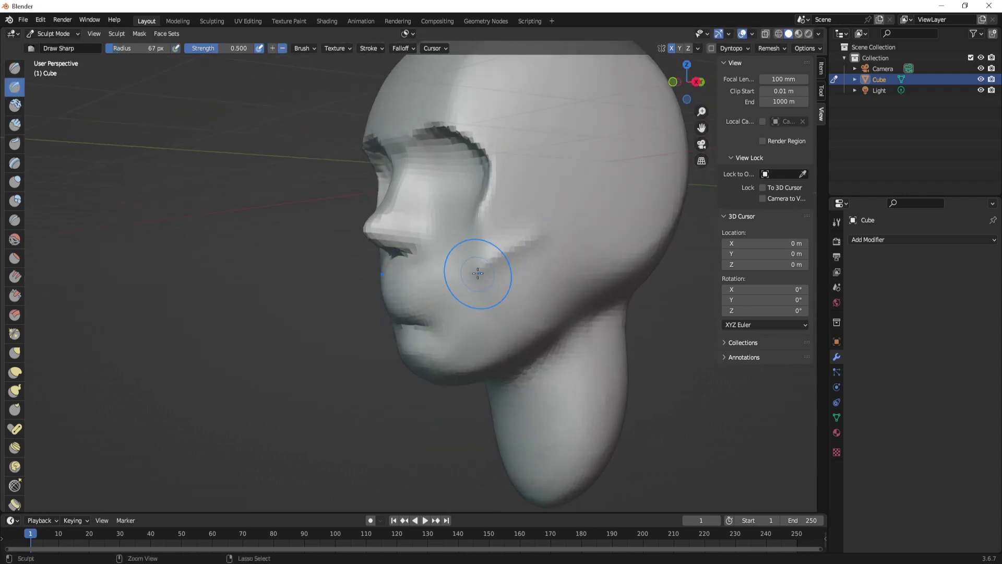
pyautogui.press('shift')
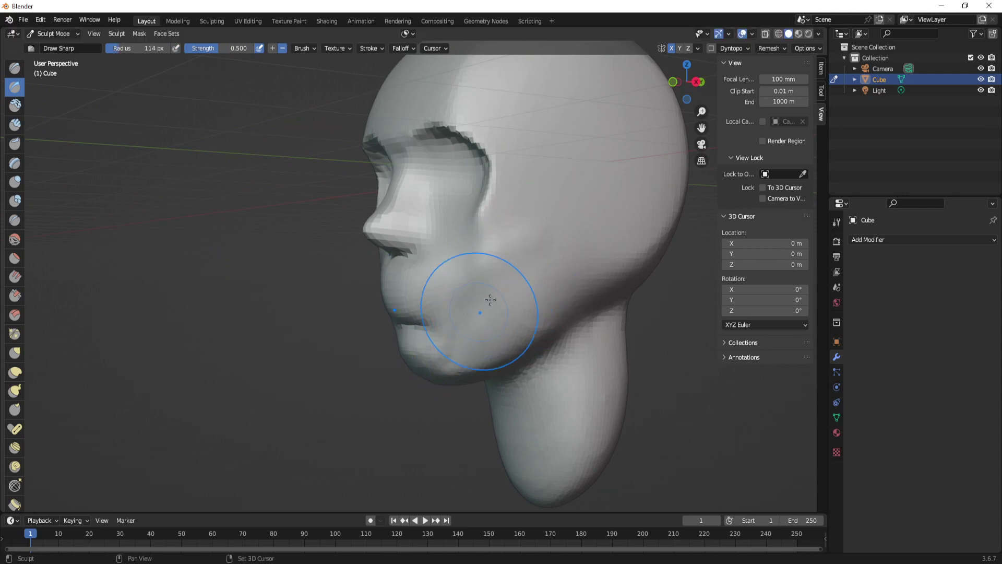
pyautogui.moveTo(478, 316)
pyautogui.mouseDown(button='middle')
pyautogui.moveTo(545, 347)
pyautogui.moveTo(457, 309)
pyautogui.mouseUp(button='middle')
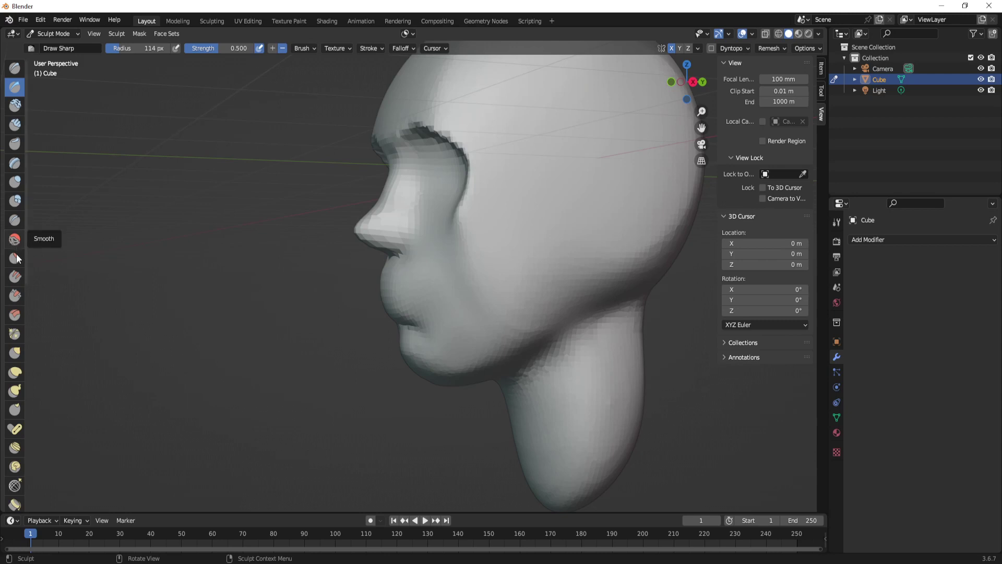
pyautogui.moveTo(470, 293); pyautogui.dragTo(542, 278, button='middle')
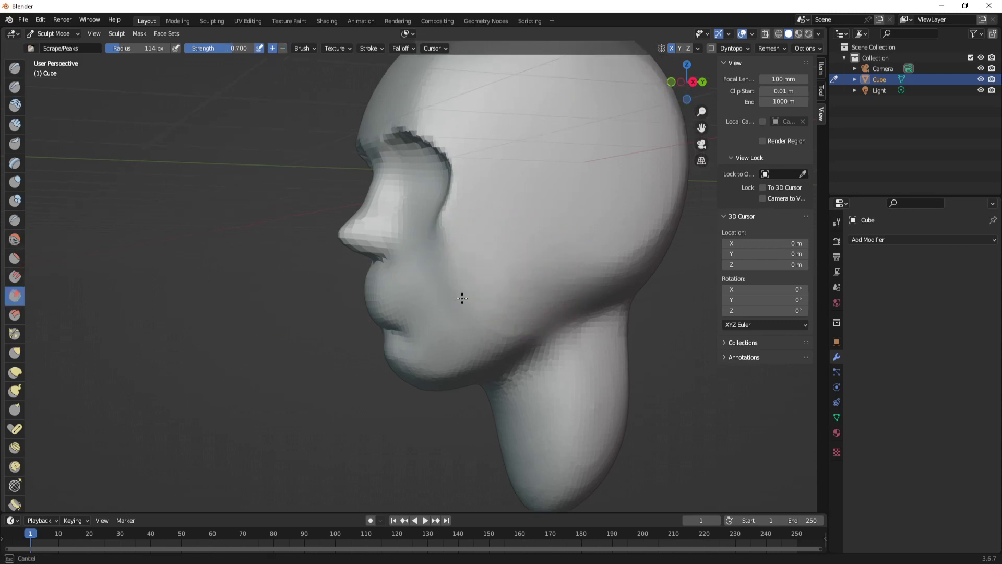
# Lift the area under the nose upward with Grab, then return to front orthographic view
pyautogui.moveTo(468, 319); pyautogui.dragTo(459, 318, button='middle')
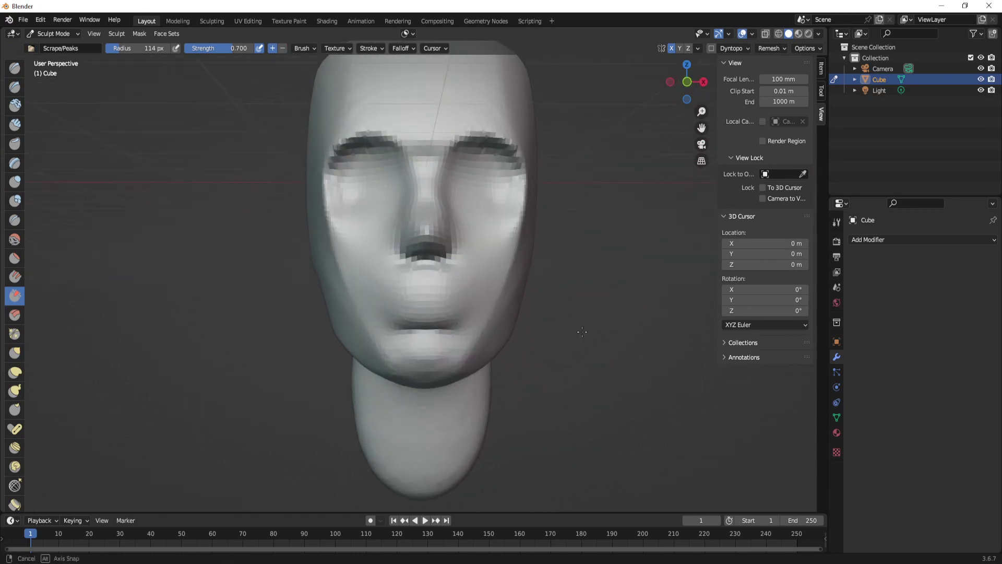
pyautogui.moveTo(474, 335); pyautogui.dragTo(344, 278, button='middle')
pyautogui.moveTo(402, 336)
pyautogui.mouseDown(button='middle')
pyautogui.moveTo(517, 329)
pyautogui.moveTo(488, 256)
pyautogui.mouseUp(button='middle')
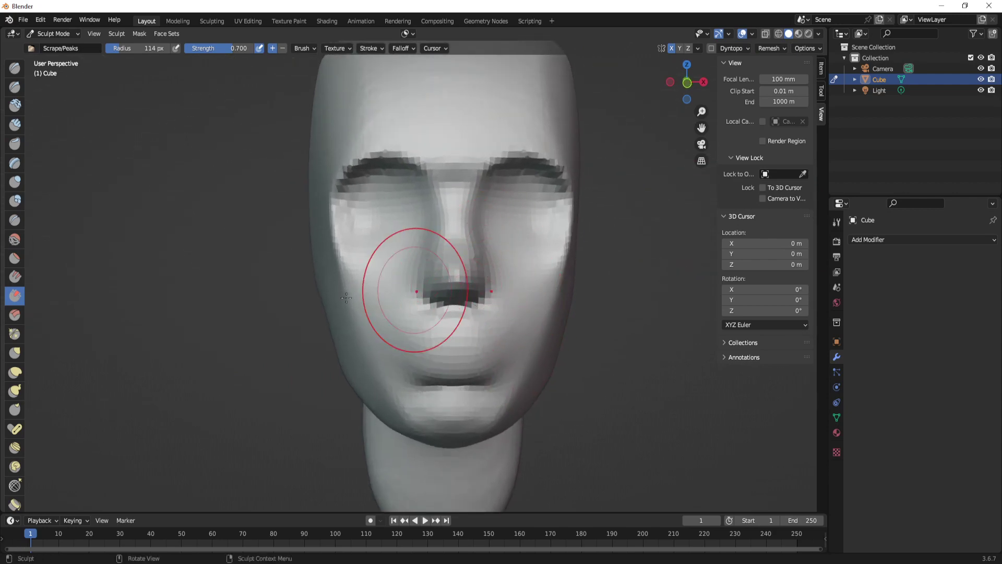
pyautogui.click(15, 353)
pyautogui.scroll(1, 459, 302)
pyautogui.scroll(1, 455, 286)
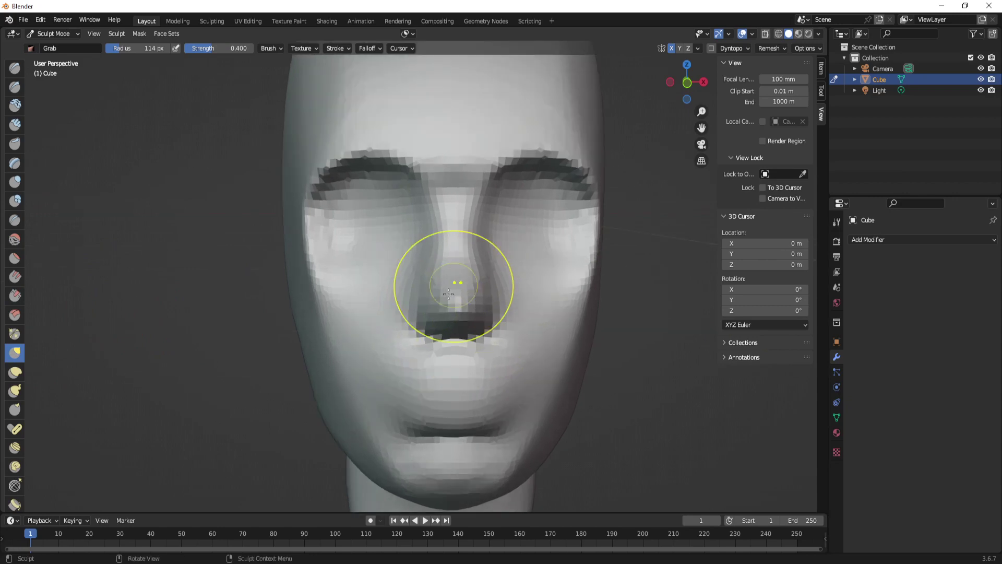
pyautogui.moveTo(448, 335); pyautogui.dragTo(450, 313)
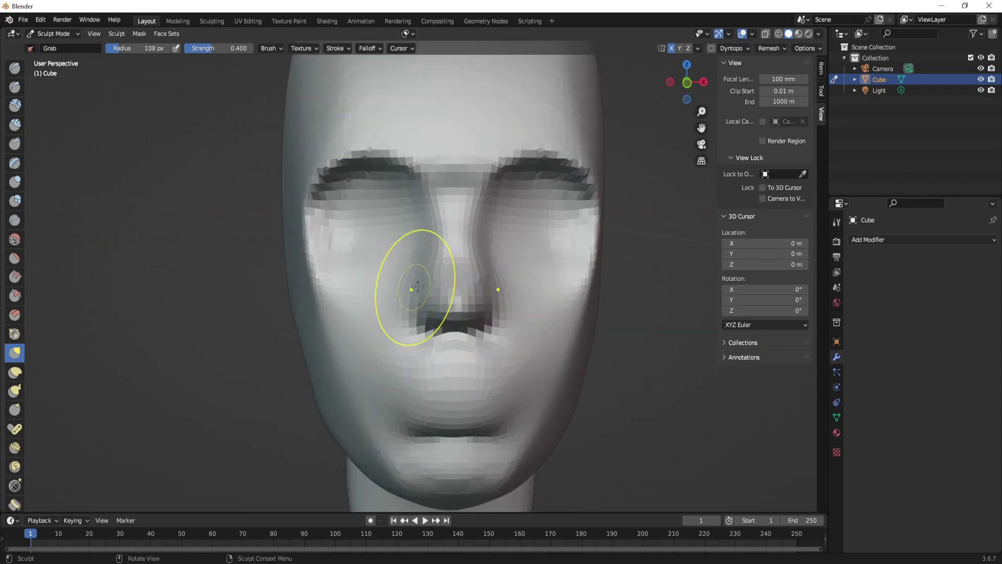
pyautogui.scroll(-2, 425, 272)
pyautogui.scroll(-1, 432, 308)
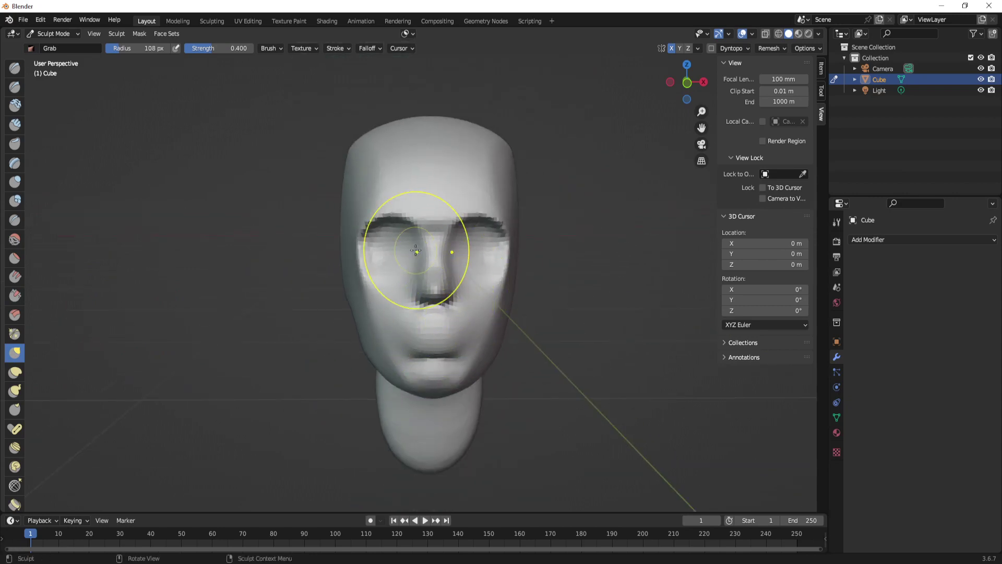
pyautogui.press('KP_1')
# Pull the upper-left of the skull with an enlarged Grab brush, then set radius 171 px
pyautogui.press('f')
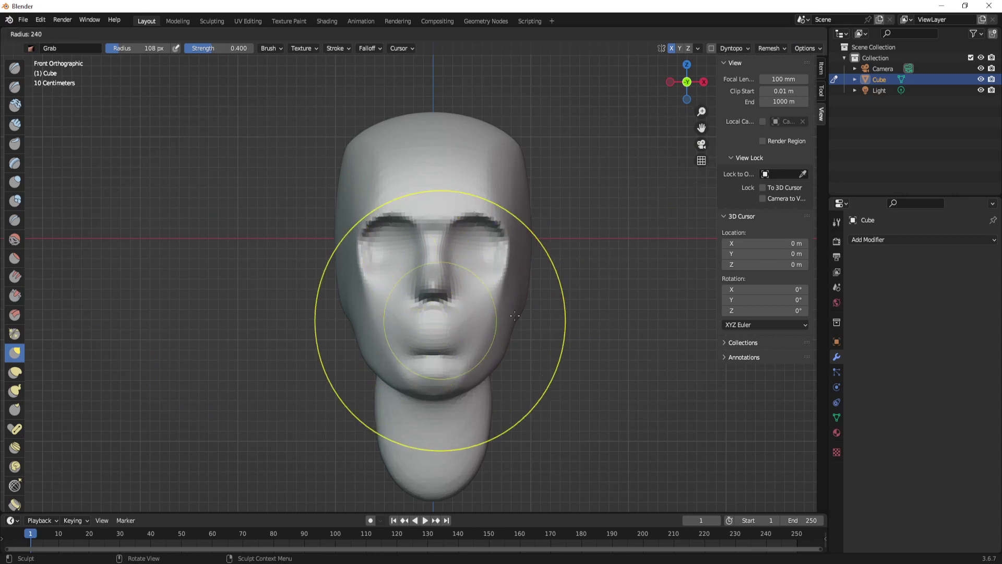
pyautogui.click(504, 334)
pyautogui.moveTo(366, 173); pyautogui.dragTo(367, 193)
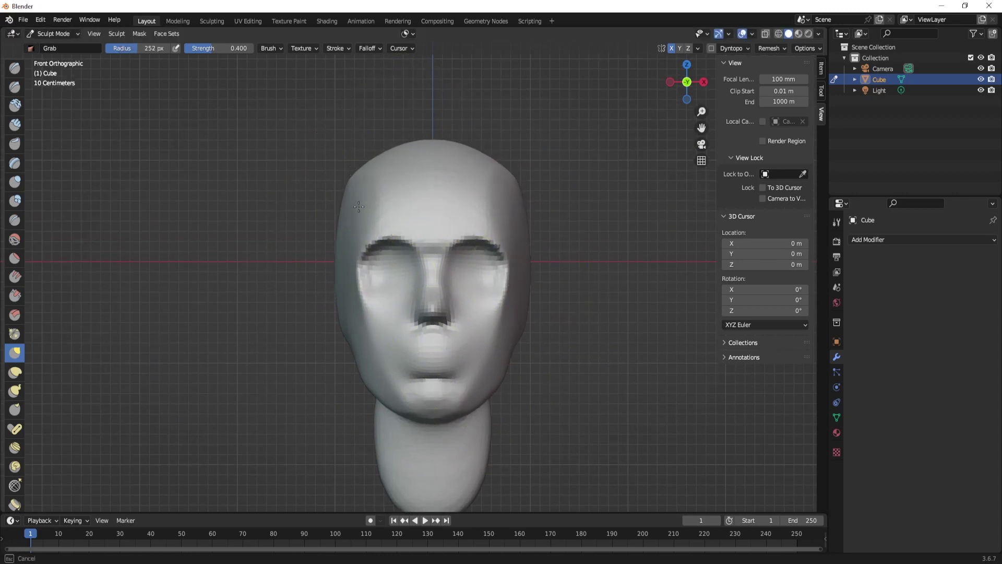
pyautogui.press('f')
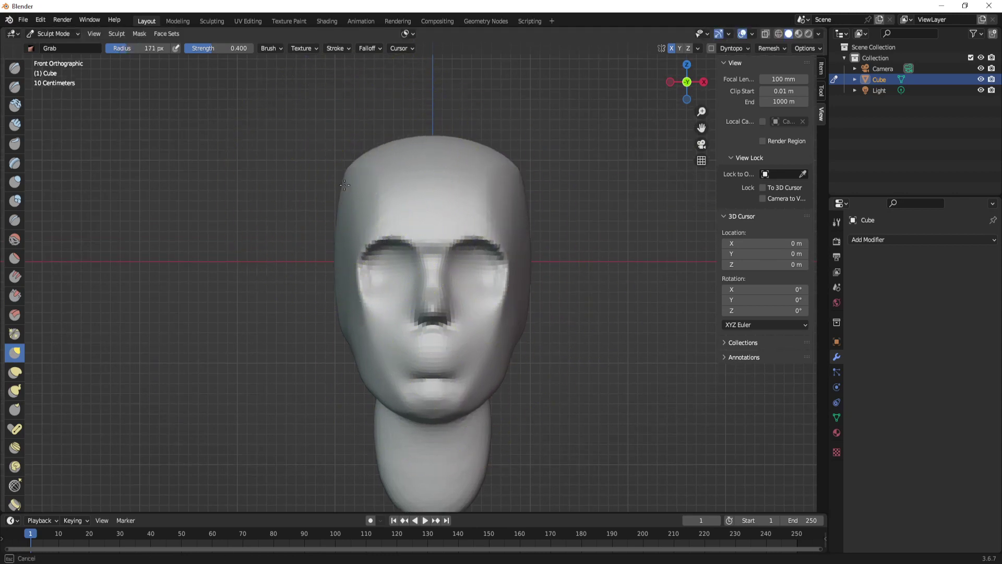
pyautogui.click(346, 189)
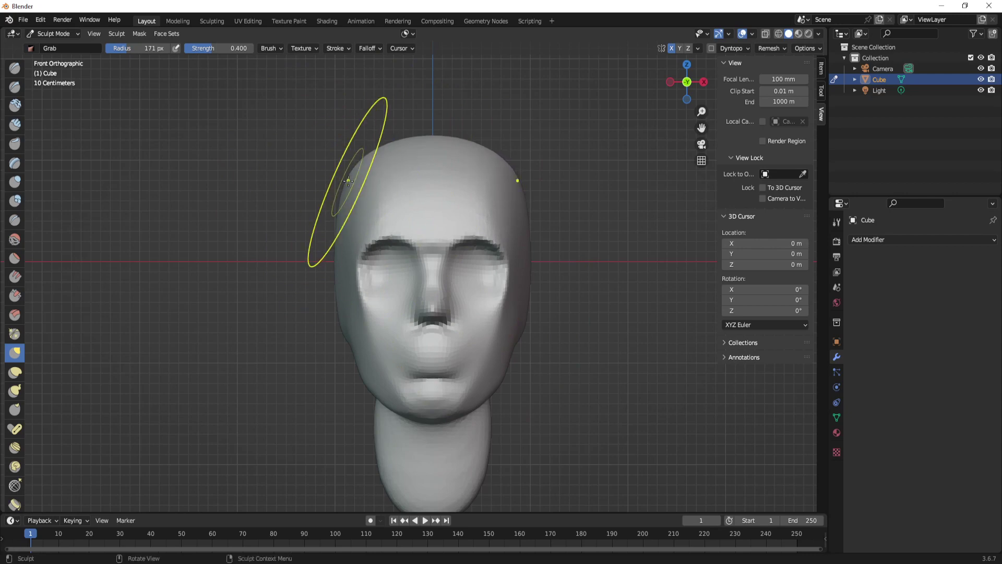
# Round the whole head with a 318 px brush, then reduce the radius to 216 px
pyautogui.press('f')
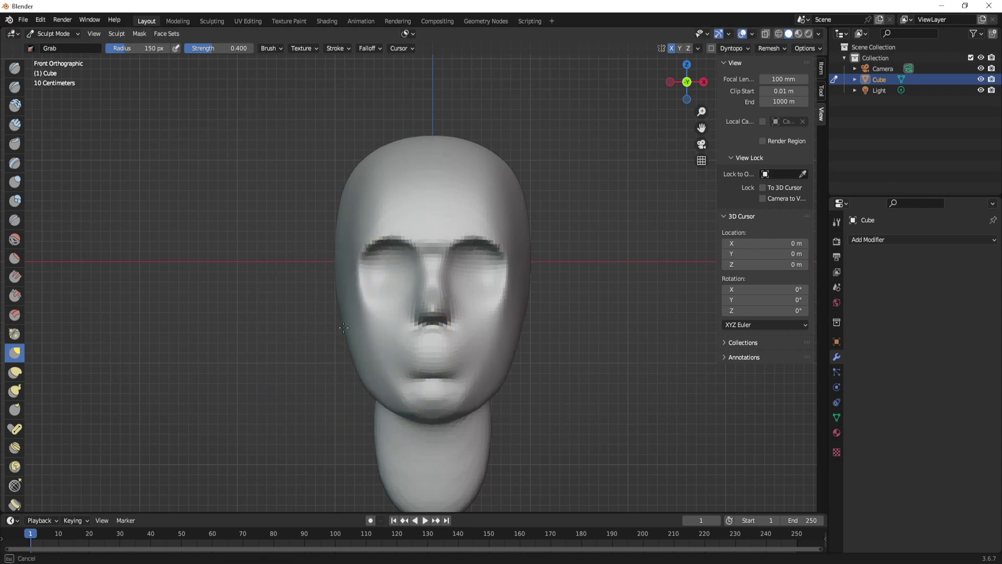
pyautogui.moveTo(433, 175); pyautogui.dragTo(432, 181)
pyautogui.press('f')
pyautogui.click(435, 416)
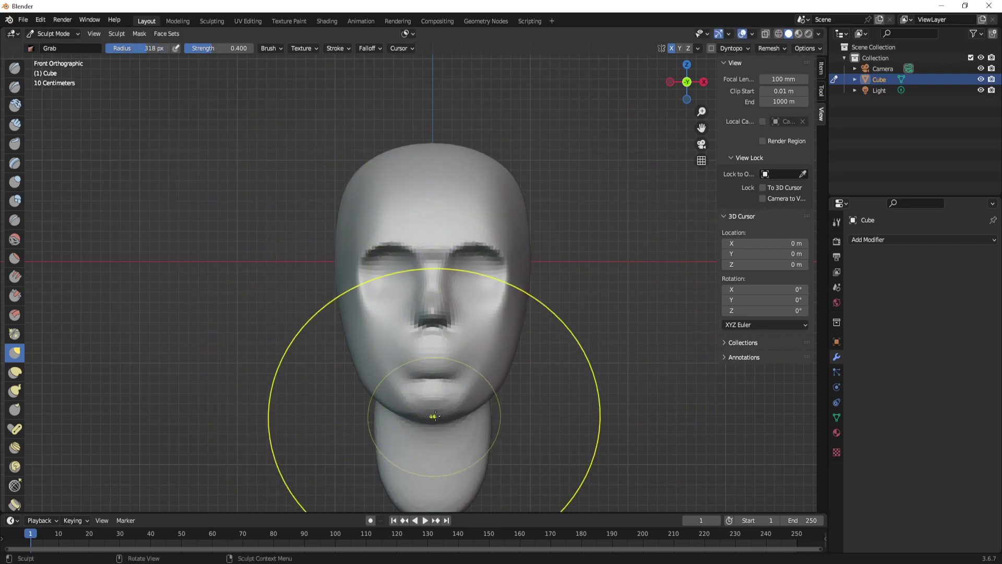
pyautogui.moveTo(530, 399)
pyautogui.mouseDown(button='middle')
pyautogui.moveTo(419, 396)
pyautogui.moveTo(459, 291)
pyautogui.moveTo(418, 199)
pyautogui.mouseUp(button='middle')
pyautogui.press('f')
pyautogui.click(418, 198)
pyautogui.click(434, 177)
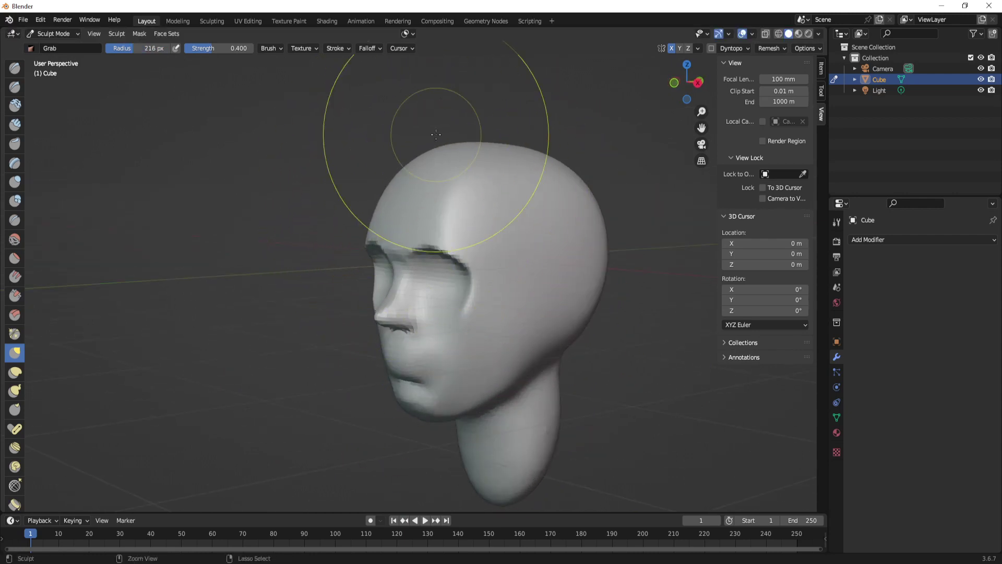
# In right side view, lower the front and raise the back of the skull with a 300 px brush
pyautogui.press('KP_3')
pyautogui.keyDown('shift'); pyautogui.moveTo(492, 282); pyautogui.dragTo(493, 303, button='middle'); pyautogui.keyUp('shift')
pyautogui.press('f')
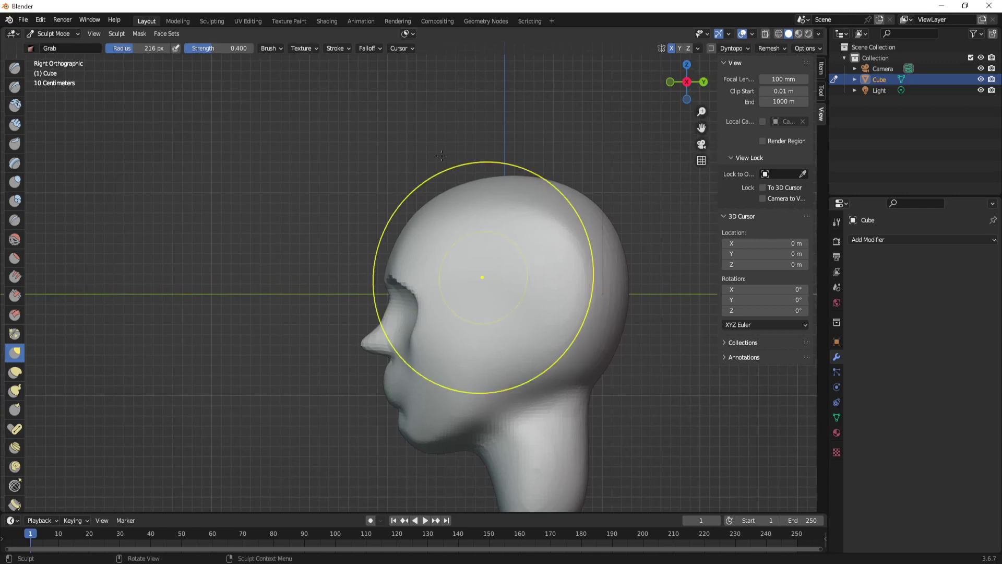
pyautogui.click(437, 175)
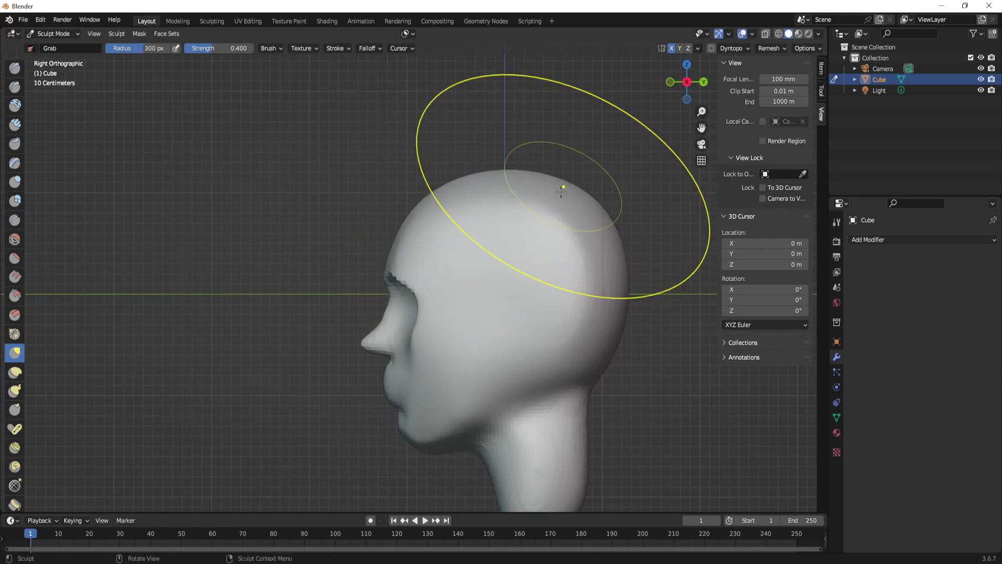
pyautogui.moveTo(478, 186); pyautogui.dragTo(554, 177)
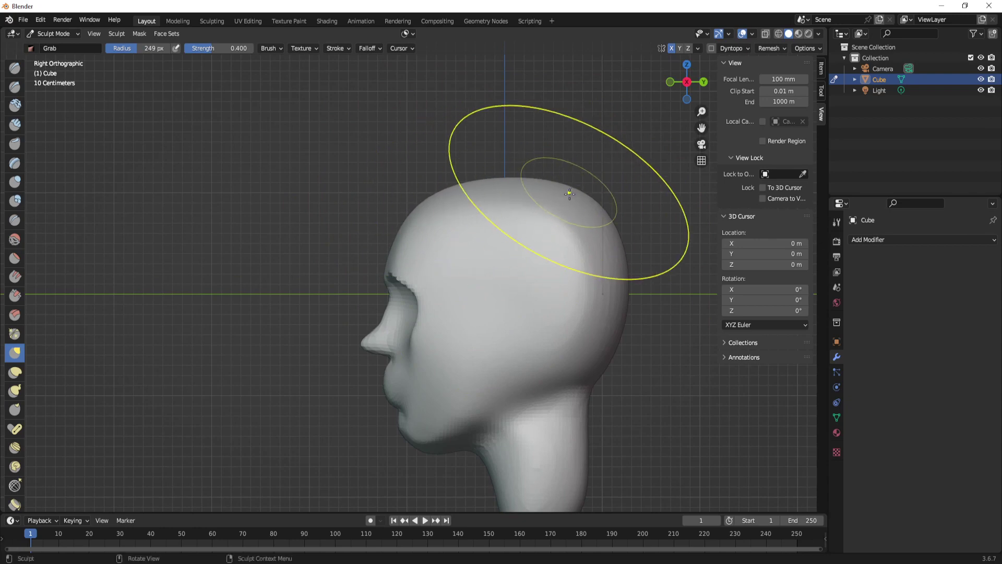
# Pull the crown up with a 224 px brush, then enlarge to about 293 px and frame the neck
pyautogui.press('f')
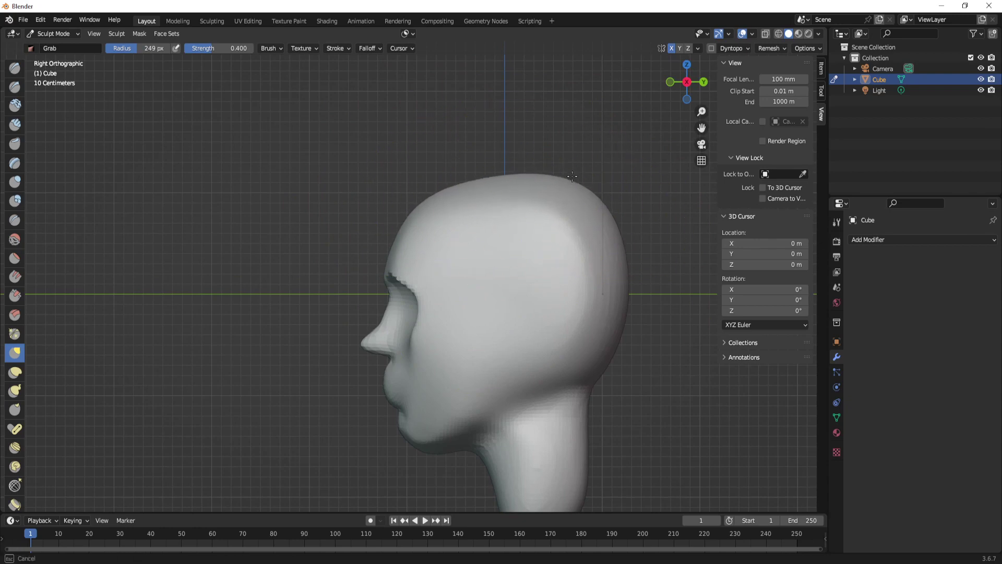
pyautogui.click(436, 191)
pyautogui.press('f')
pyautogui.click(470, 173)
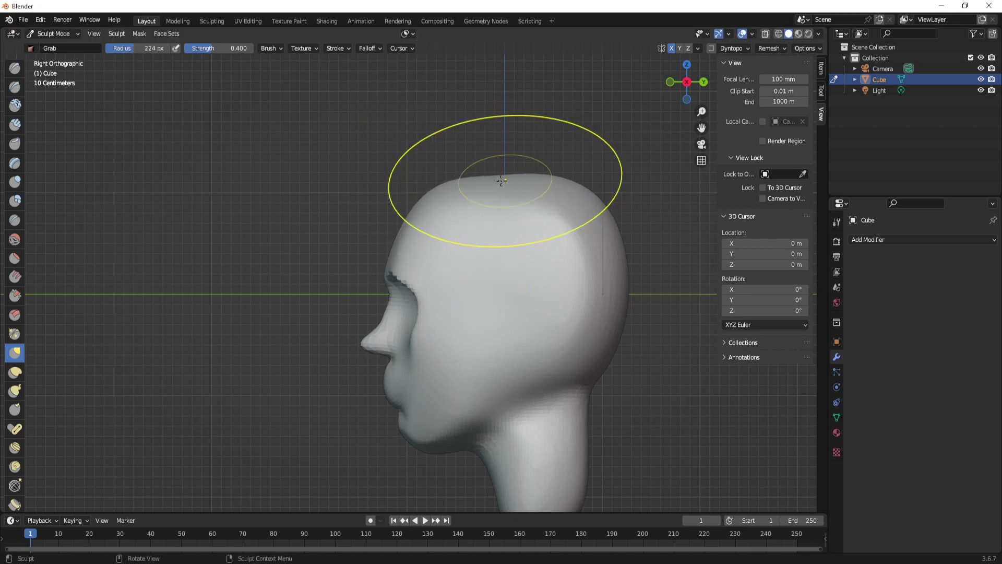
pyautogui.moveTo(499, 173); pyautogui.dragTo(499, 165)
pyautogui.press('f')
pyautogui.keyDown('shift'); pyautogui.moveTo(553, 225); pyautogui.dragTo(502, 181, button='middle'); pyautogui.keyUp('shift')
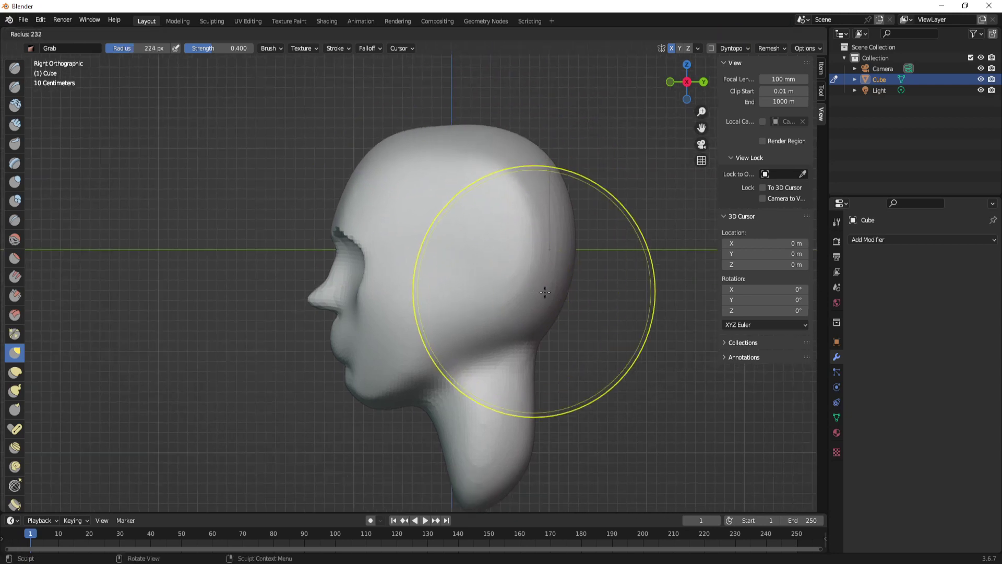
pyautogui.click(585, 178)
pyautogui.keyDown('shift'); pyautogui.moveTo(580, 179); pyautogui.dragTo(586, 116, button='middle'); pyautogui.keyUp('shift')
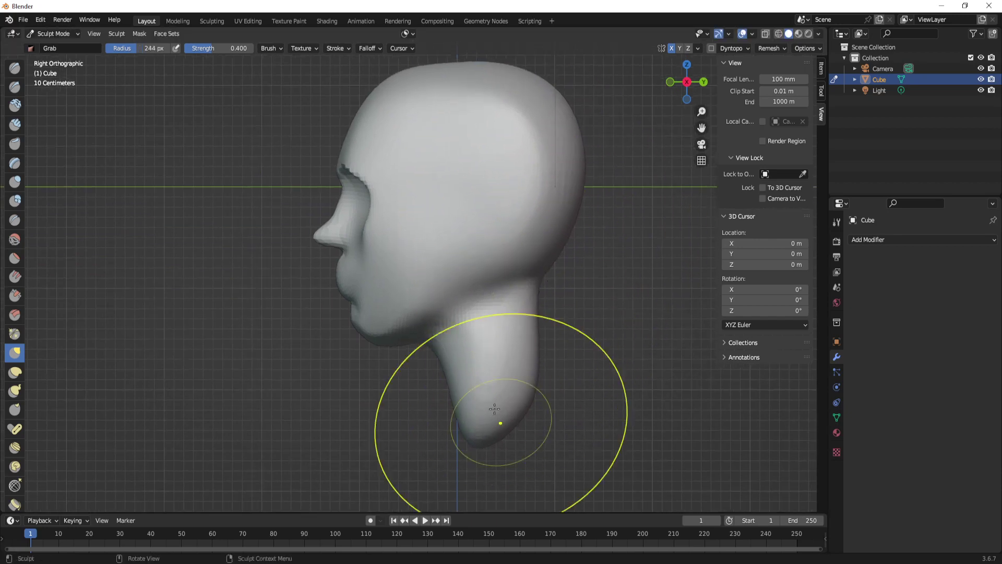
pyautogui.moveTo(495, 421); pyautogui.dragTo(579, 375, button='middle')
# Set the brush to 88 px and build up the jaw near the neck with Clay Strips strokes
pyautogui.press('f')
pyautogui.click(366, 334)
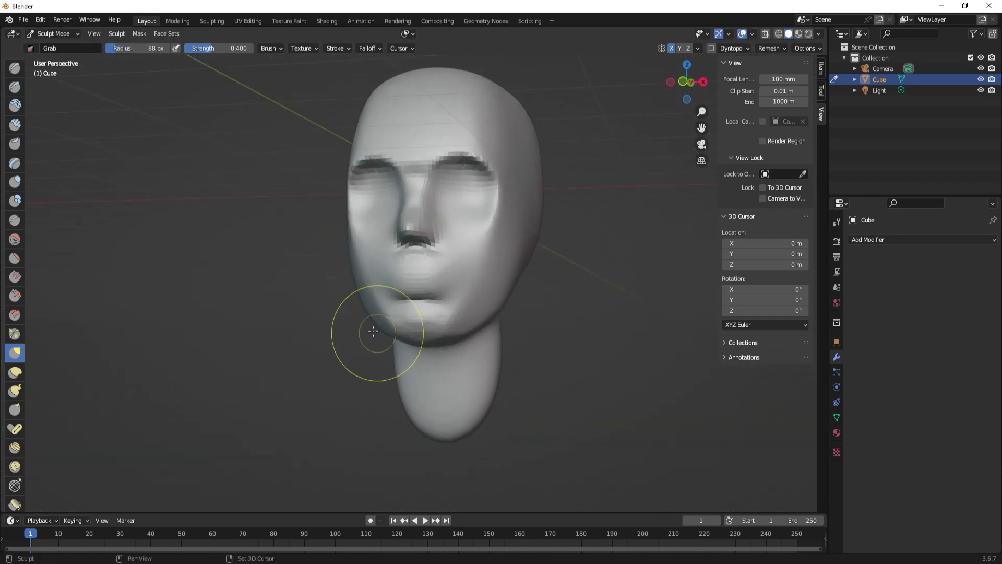
pyautogui.moveTo(460, 331)
pyautogui.mouseDown(button='middle')
pyautogui.moveTo(438, 341)
pyautogui.moveTo(425, 324)
pyautogui.mouseUp(button='middle')
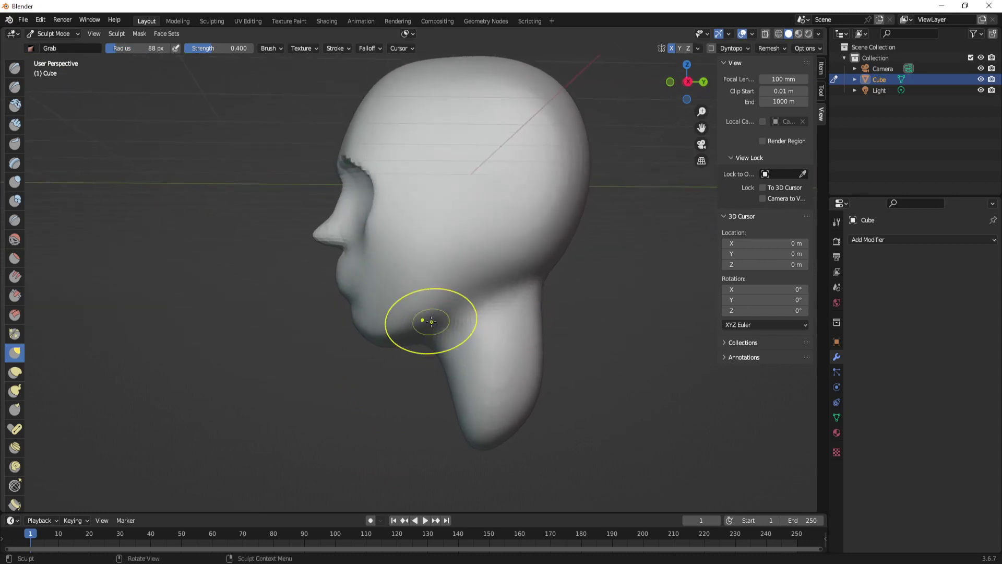
pyautogui.scroll(3, 373, 264)
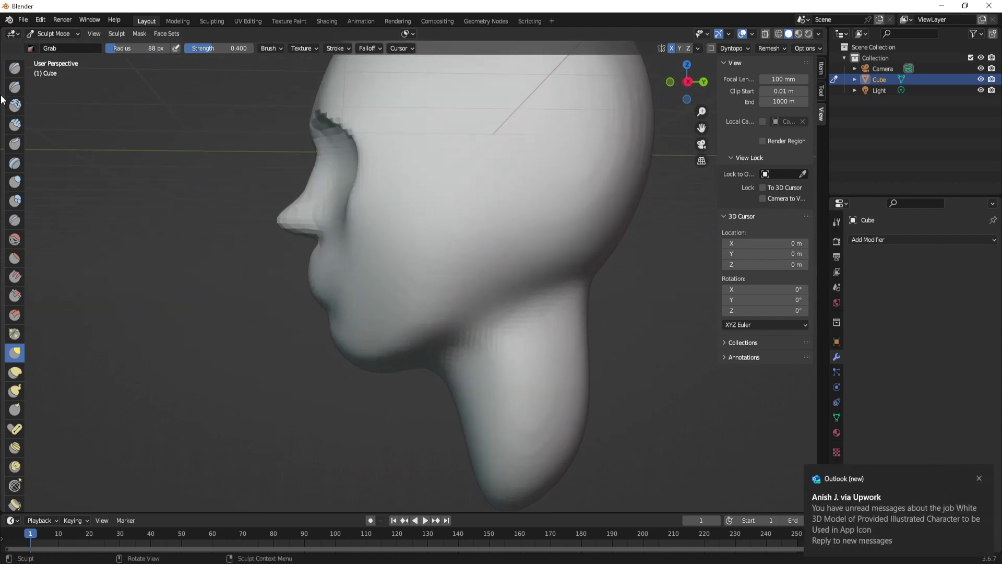
pyautogui.click(18, 89)
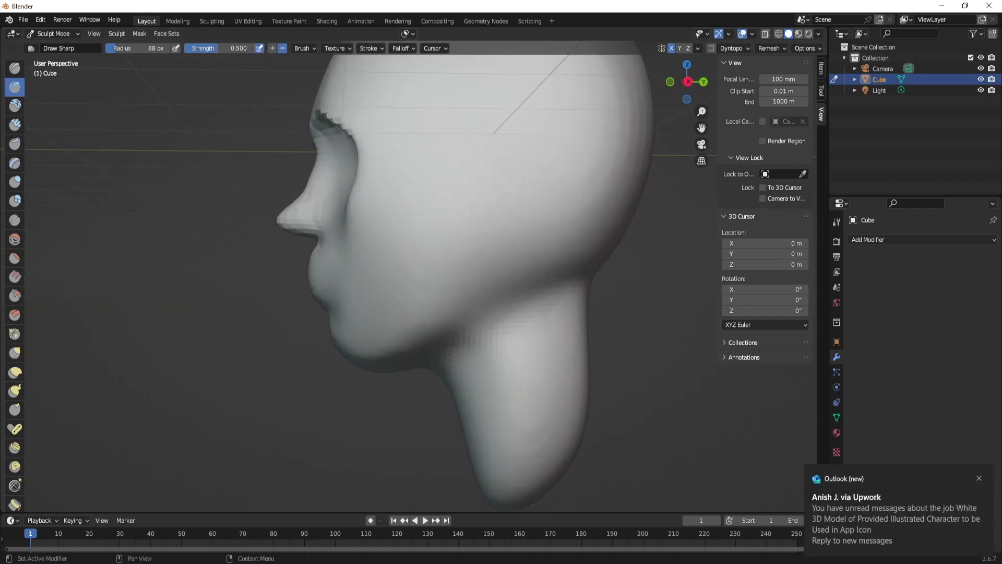
pyautogui.moveTo(460, 282); pyautogui.dragTo(470, 280, button='middle')
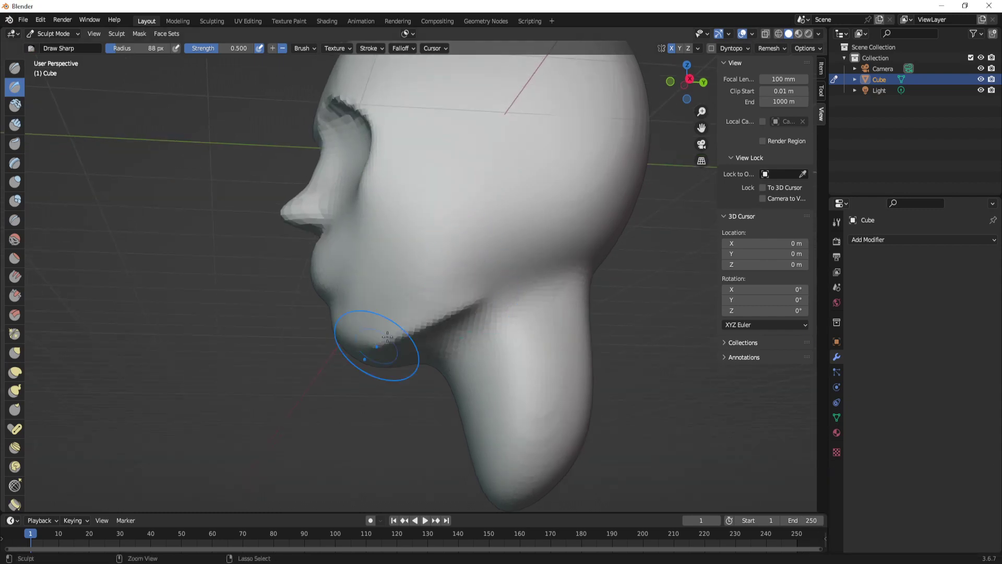
pyautogui.moveTo(432, 340); pyautogui.dragTo(425, 239, button='middle')
pyautogui.click(14, 125)
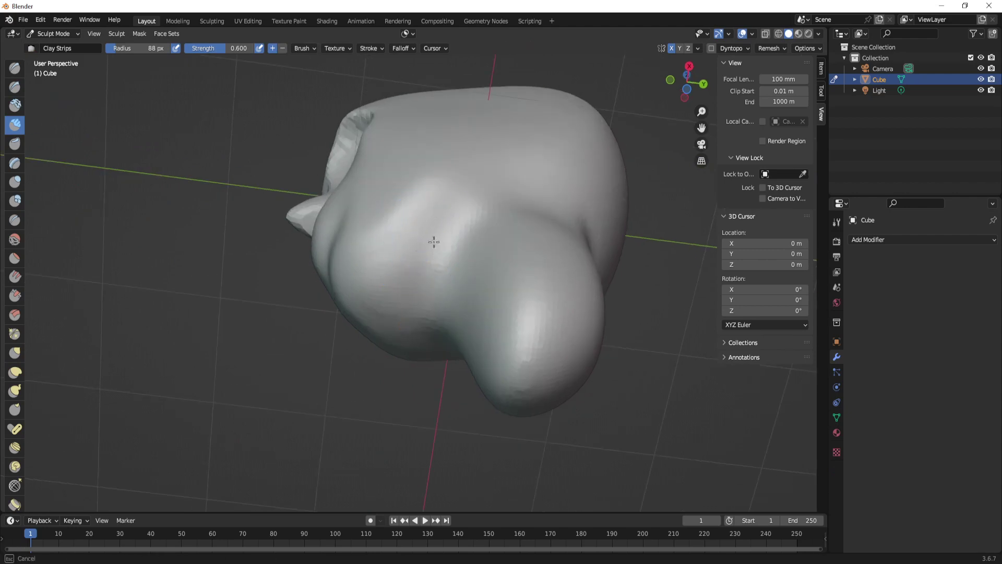
pyautogui.moveTo(428, 230)
pyautogui.mouseDown()
pyautogui.moveTo(383, 271)
pyautogui.moveTo(402, 250)
pyautogui.moveTo(439, 240)
pyautogui.mouseUp()
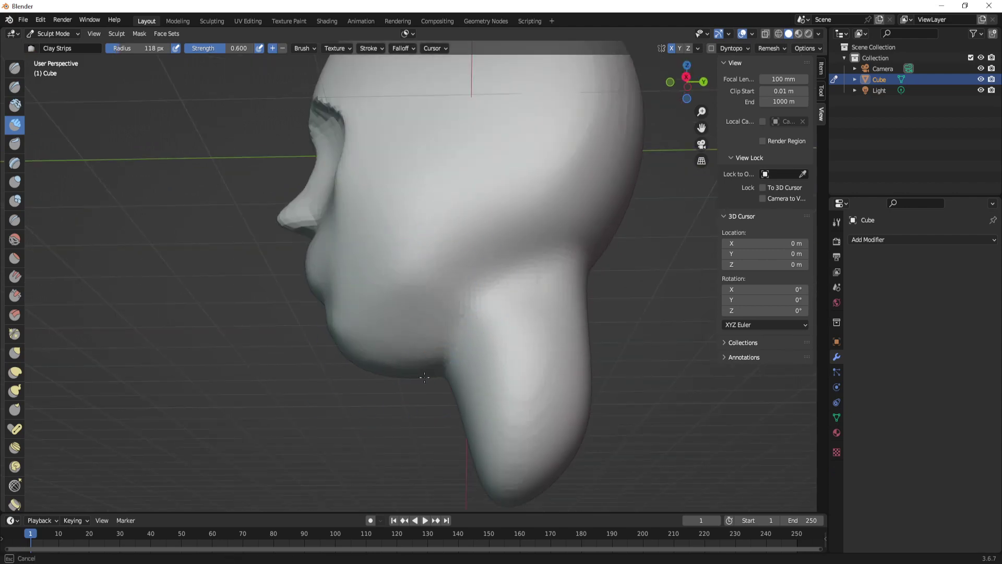
pyautogui.moveTo(425, 378); pyautogui.dragTo(528, 358, button='middle')
pyautogui.scroll(-4, 543, 362)
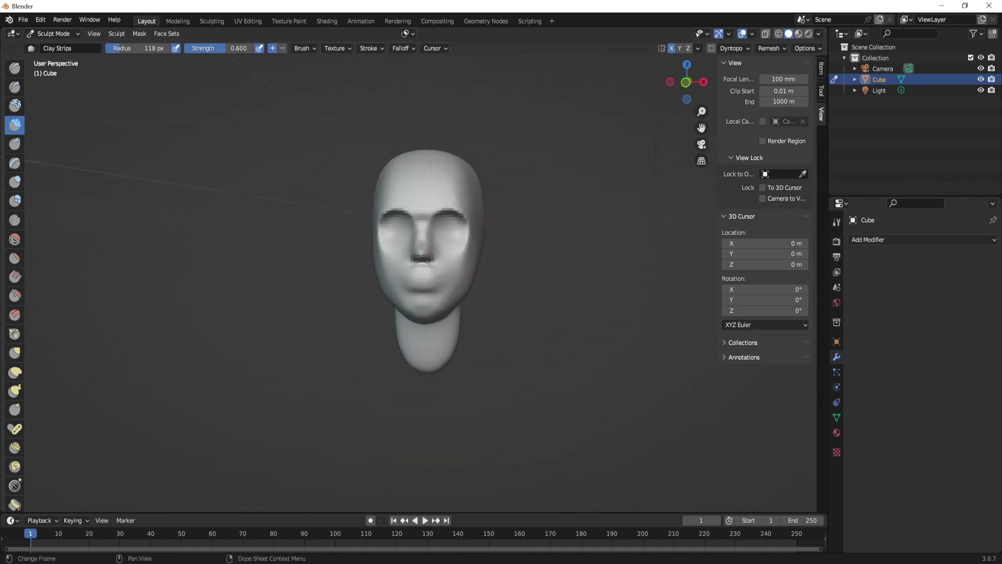